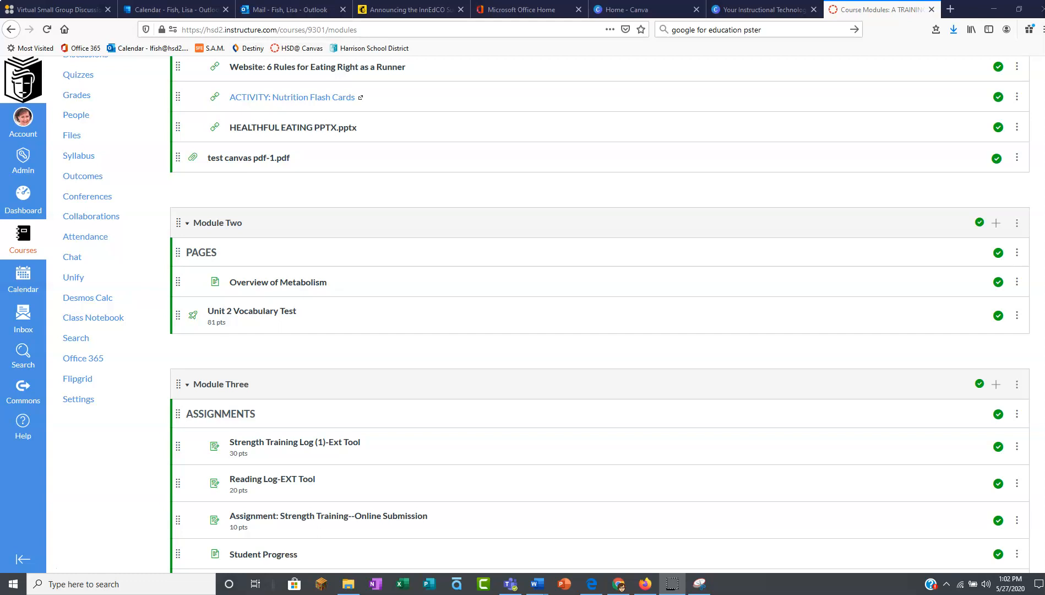
- Look over the items listed in Module One, Module Two and Module Three of the course
scroll(253, 441, "up", 3)
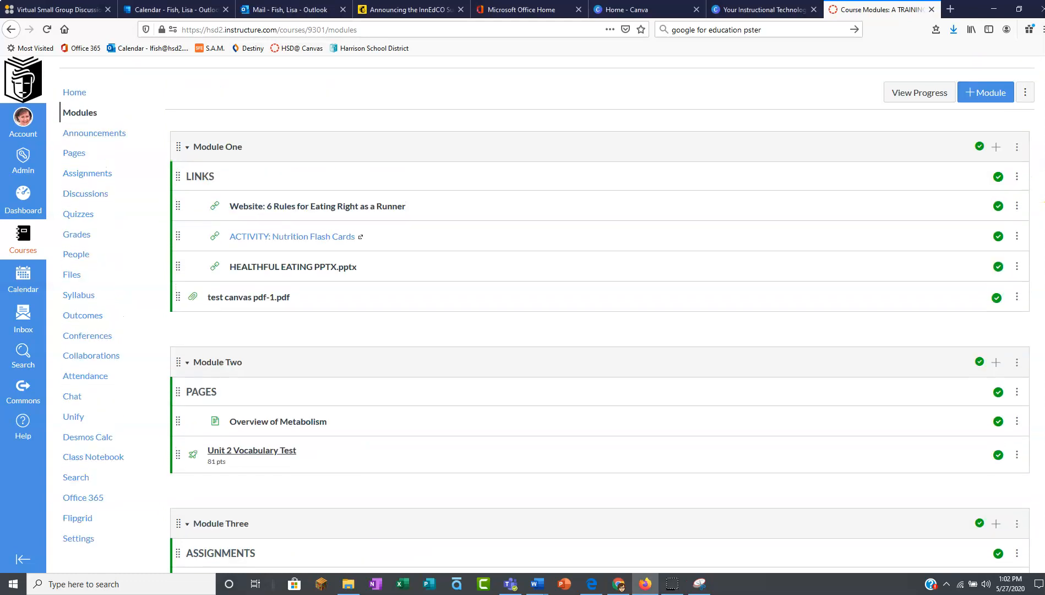
scroll(254, 440, "down", 3)
scroll(253, 441, "up", 1)
scroll(254, 347, "up", 1)
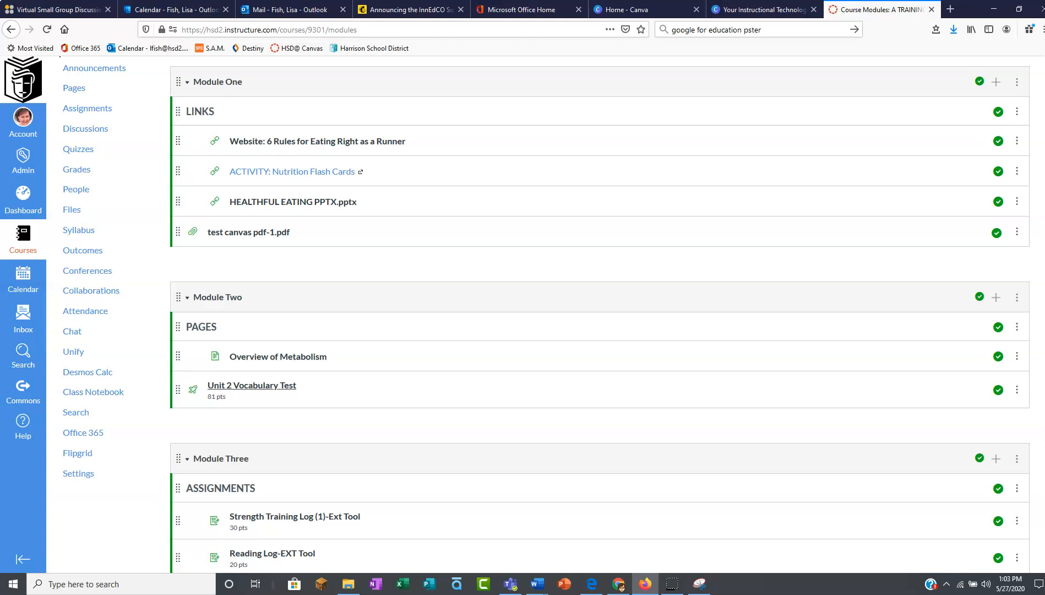
scroll(547, 314, "up", 1)
scroll(547, 314, "up", 1)
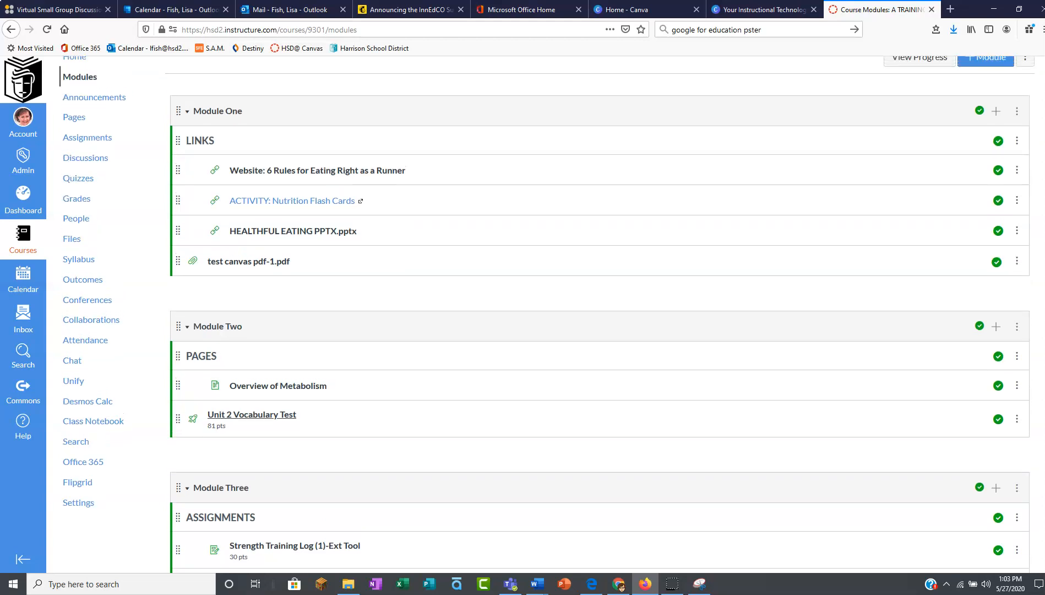
scroll(547, 315, "down", 2)
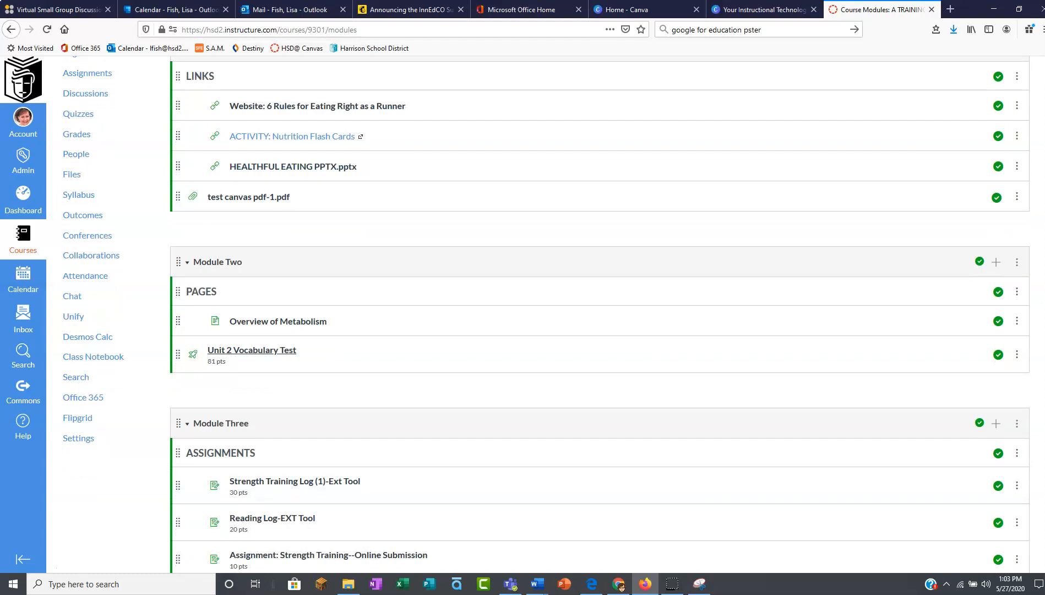
scroll(600, 315, "up", 3)
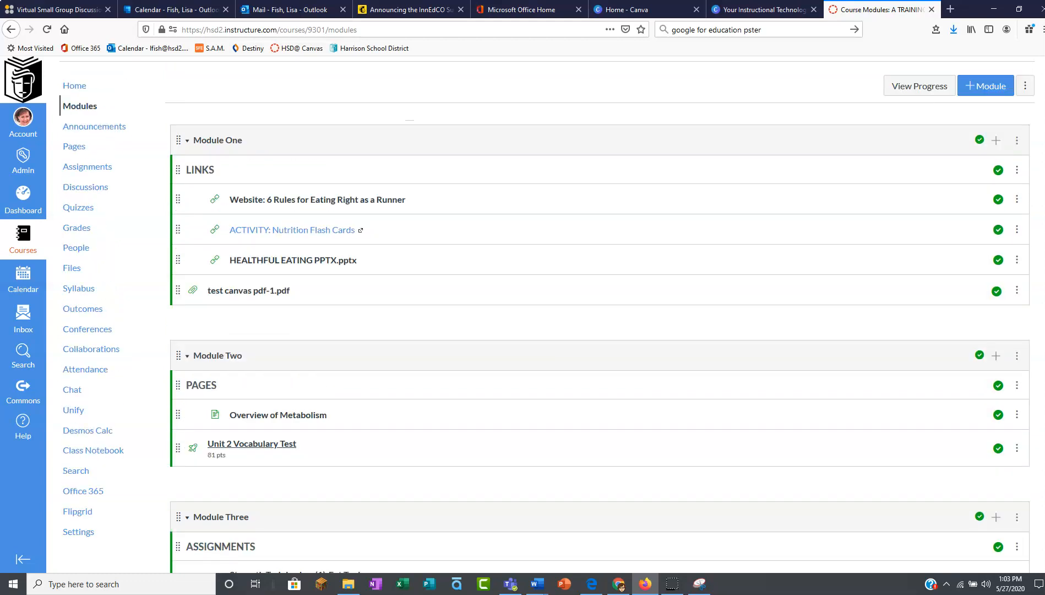
scroll(547, 312, "down", 1)
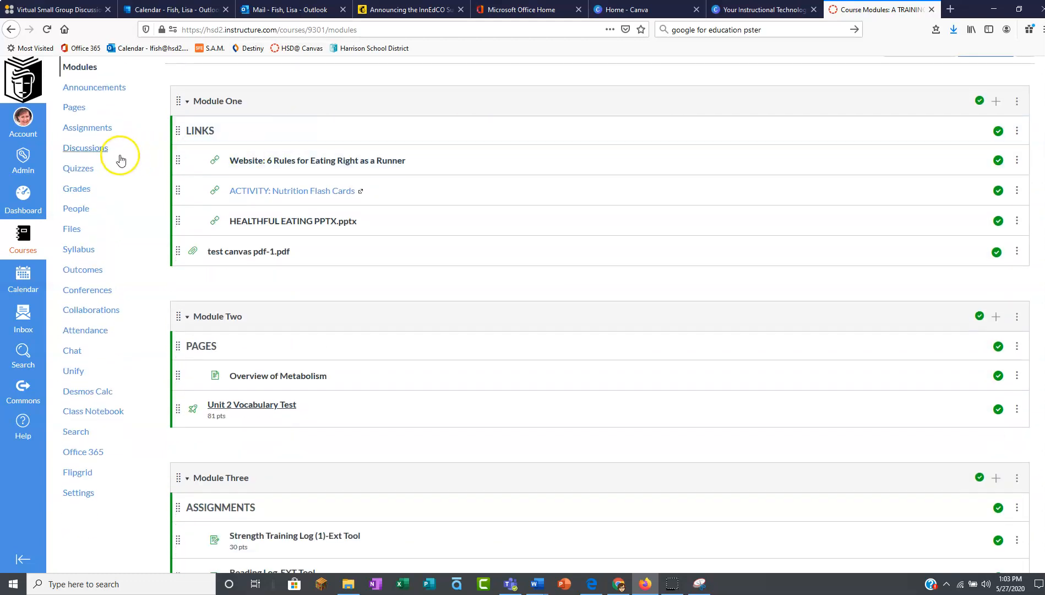
- Browse the OneDrive files on the course's Office 365 page and return to the modules list
left_click(97, 454)
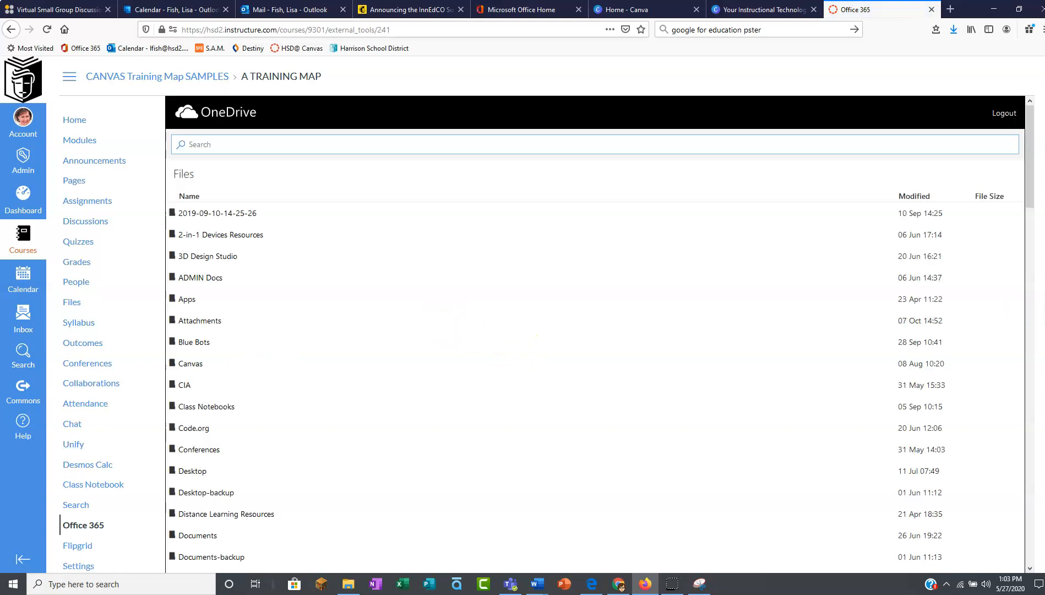
left_click_drag(1029, 171, 1032, 339)
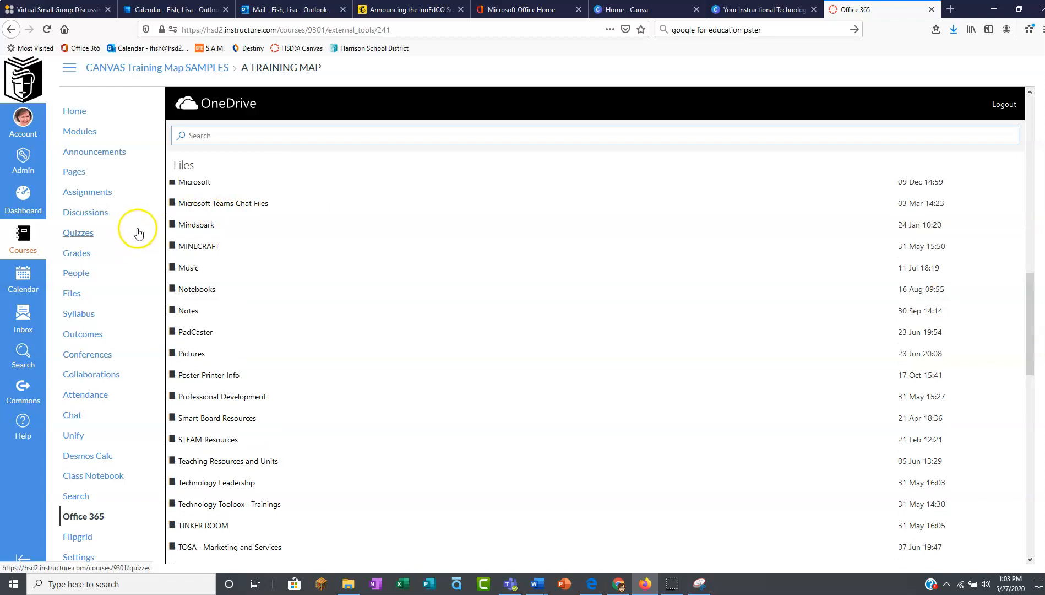
left_click(80, 132)
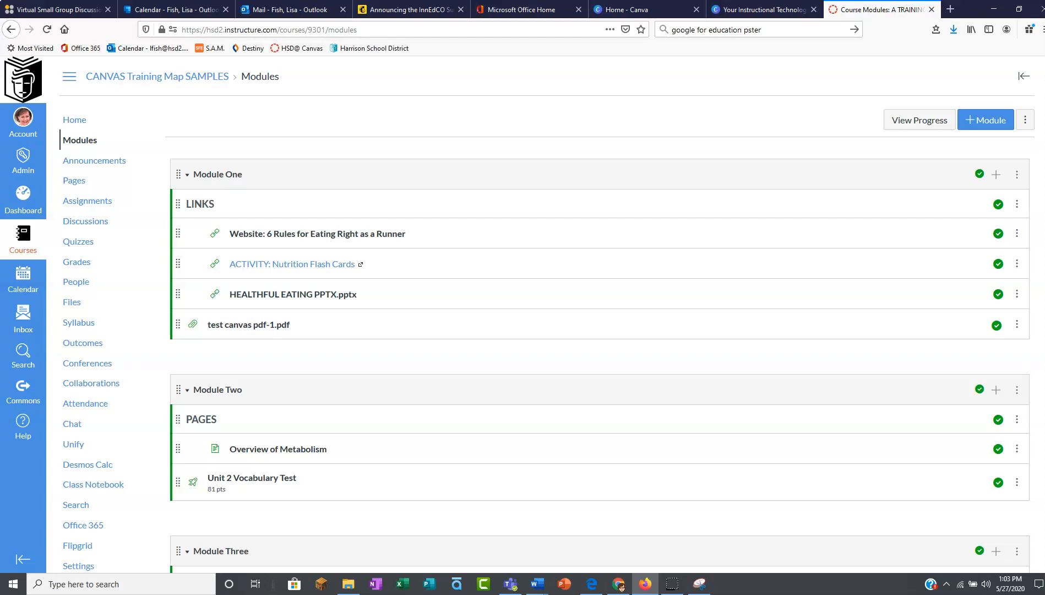
- Start adding an External Tool item to Module One with Office 365 as the tool
left_click(997, 174)
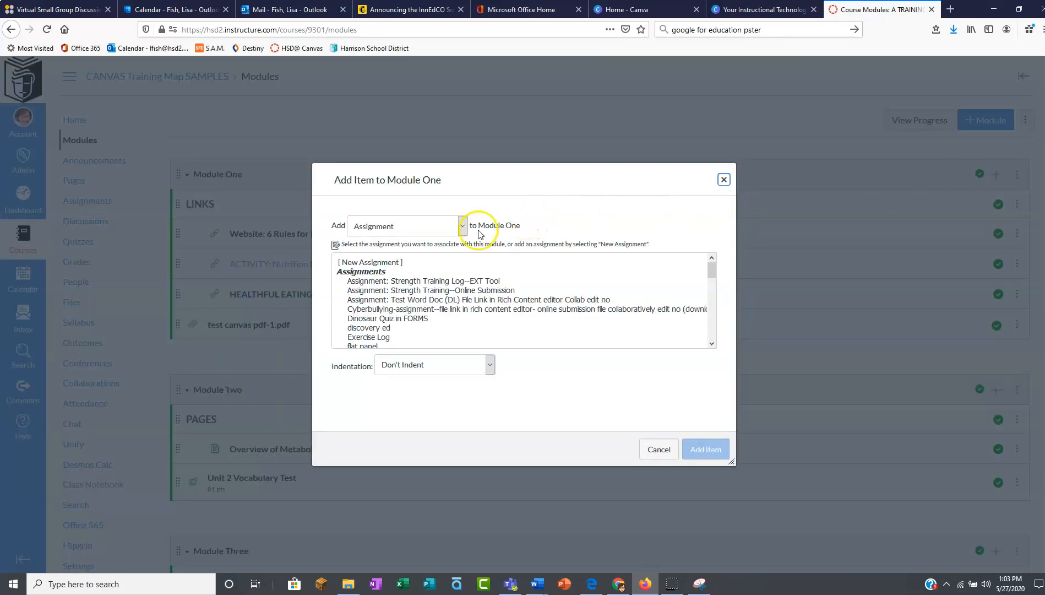
left_click(462, 227)
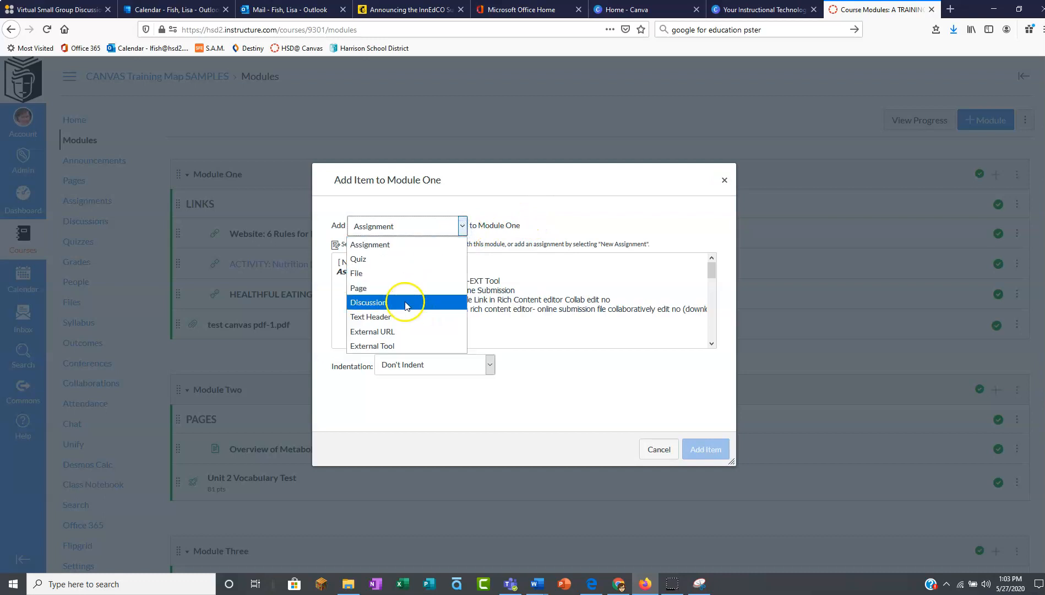
left_click(389, 346)
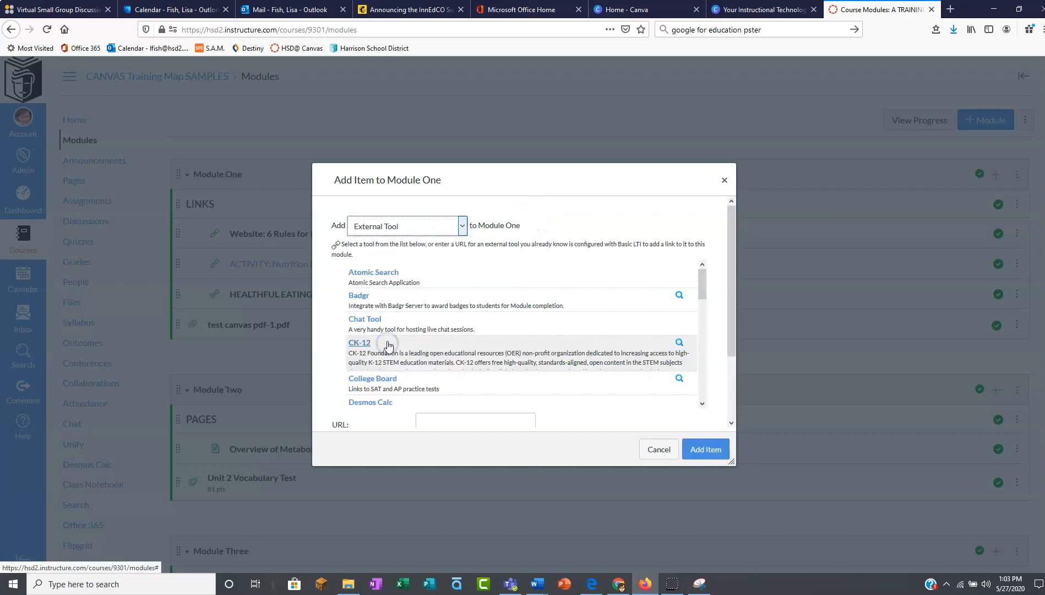
left_click_drag(703, 291, 701, 350)
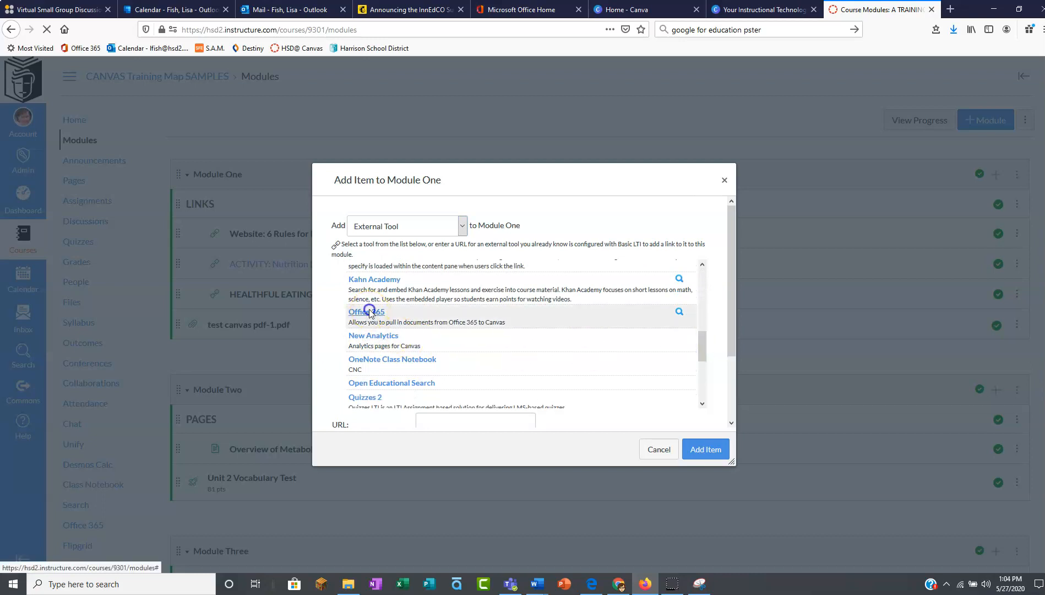
left_click(383, 312)
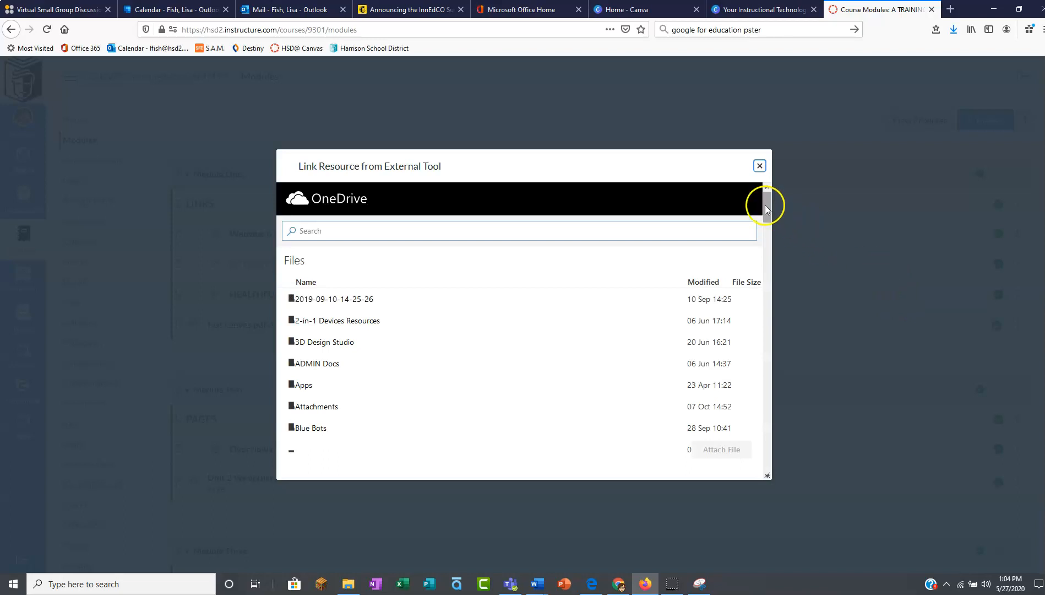
- Attach ELA 3 Folktales.docx from OneDrive and add it as an item to Module One
left_click_drag(767, 208, 770, 397)
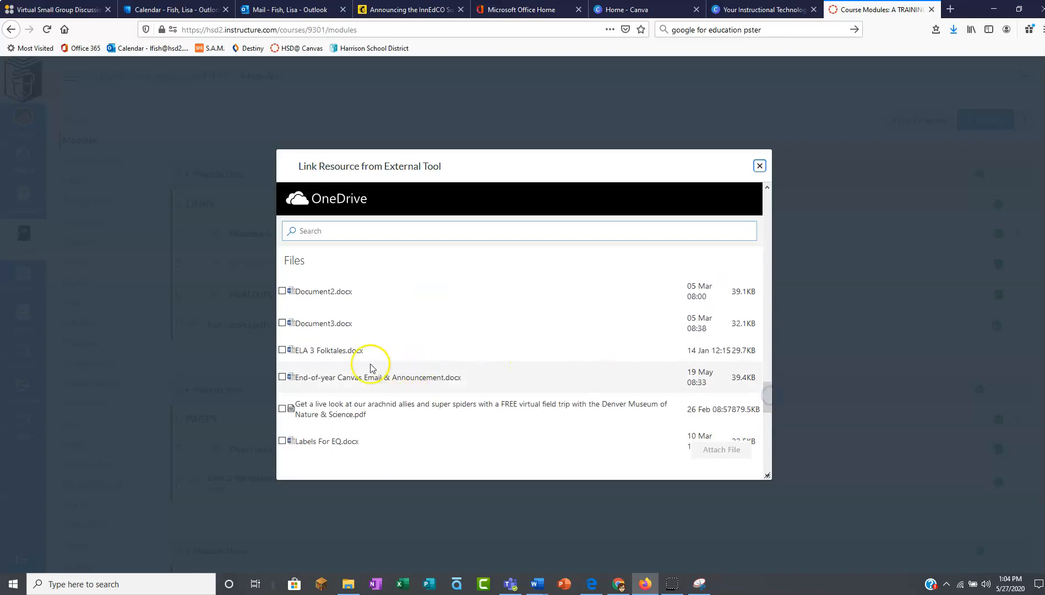
left_click(292, 353)
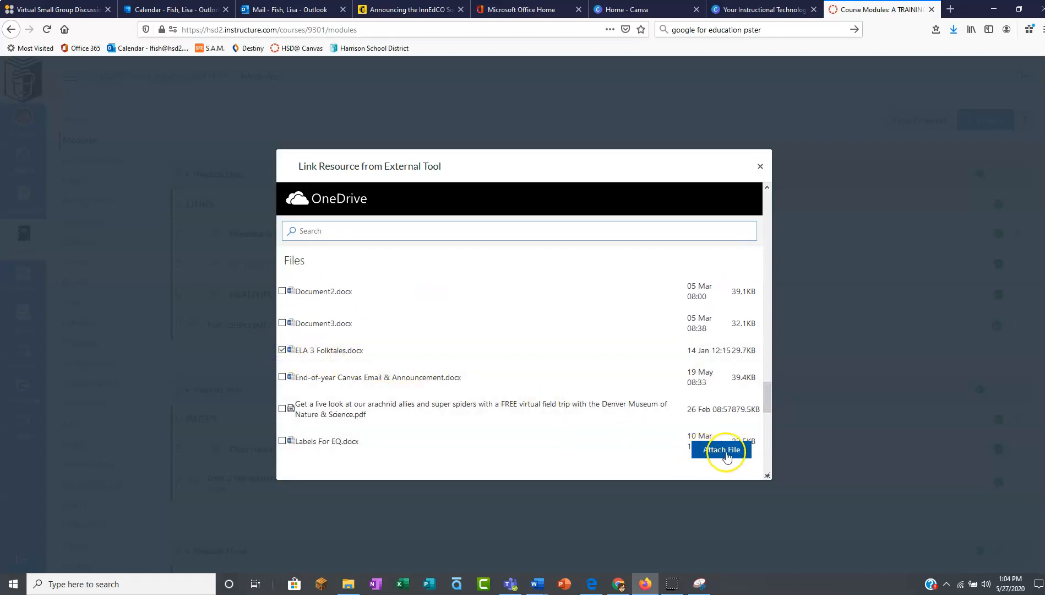
left_click(726, 456)
left_click(710, 451)
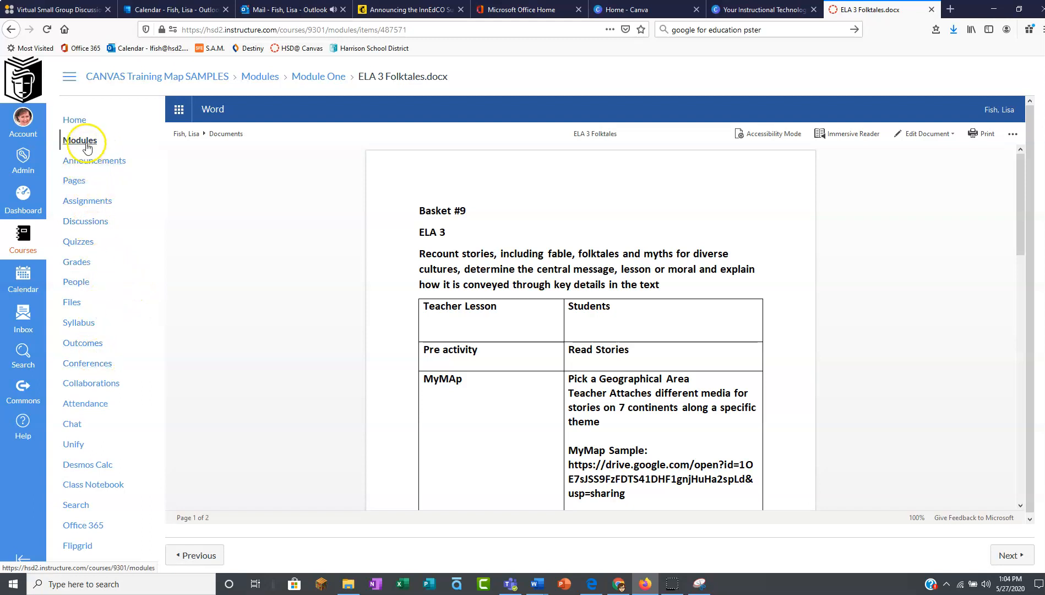
- Open the Overview of Metabolism page from Module Two for editing
left_click(83, 202)
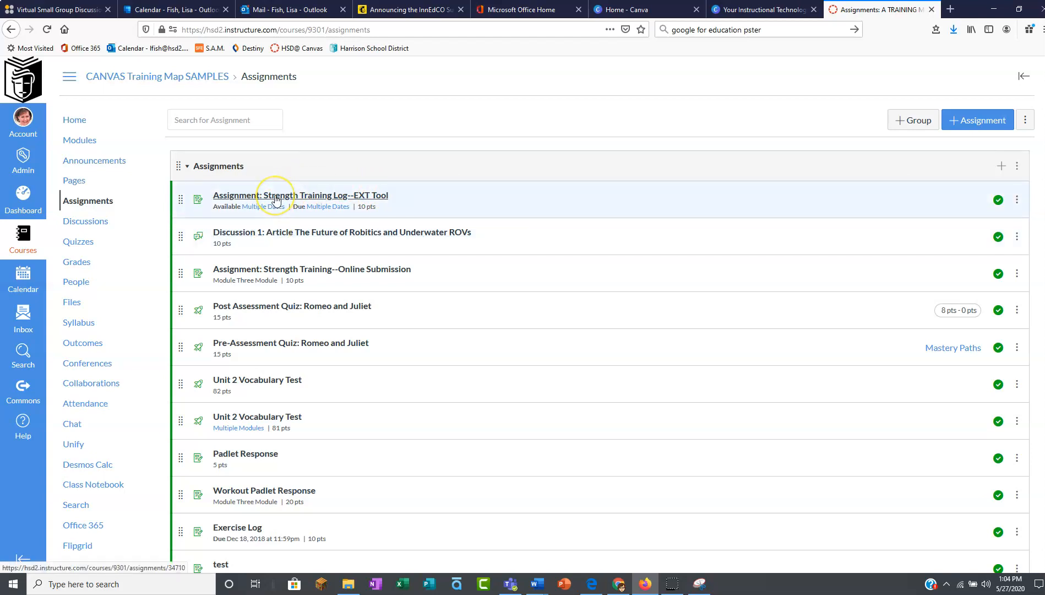
left_click(77, 139)
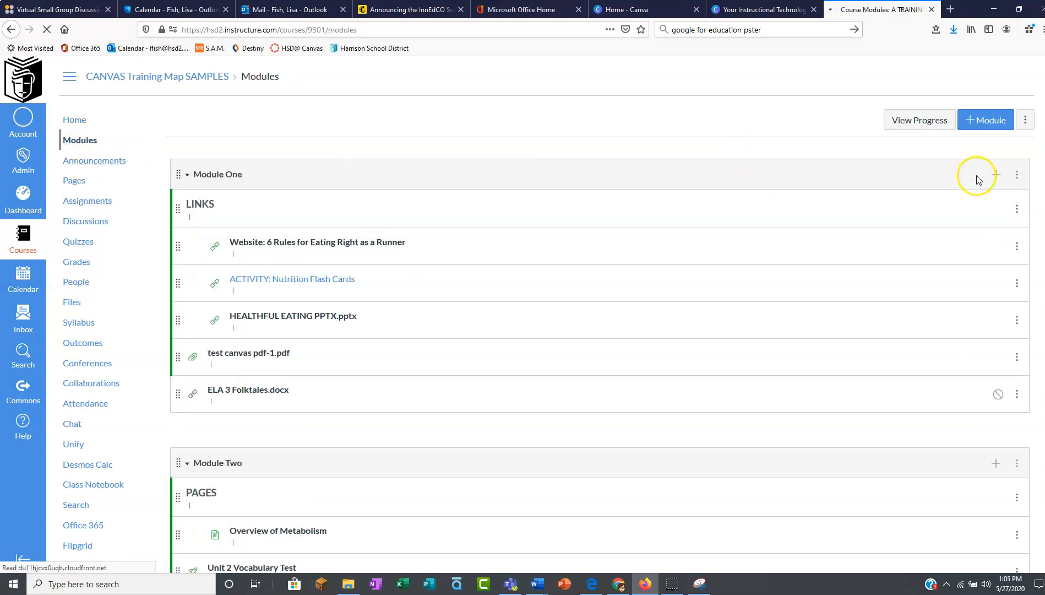
scroll(600, 314, "down", 3)
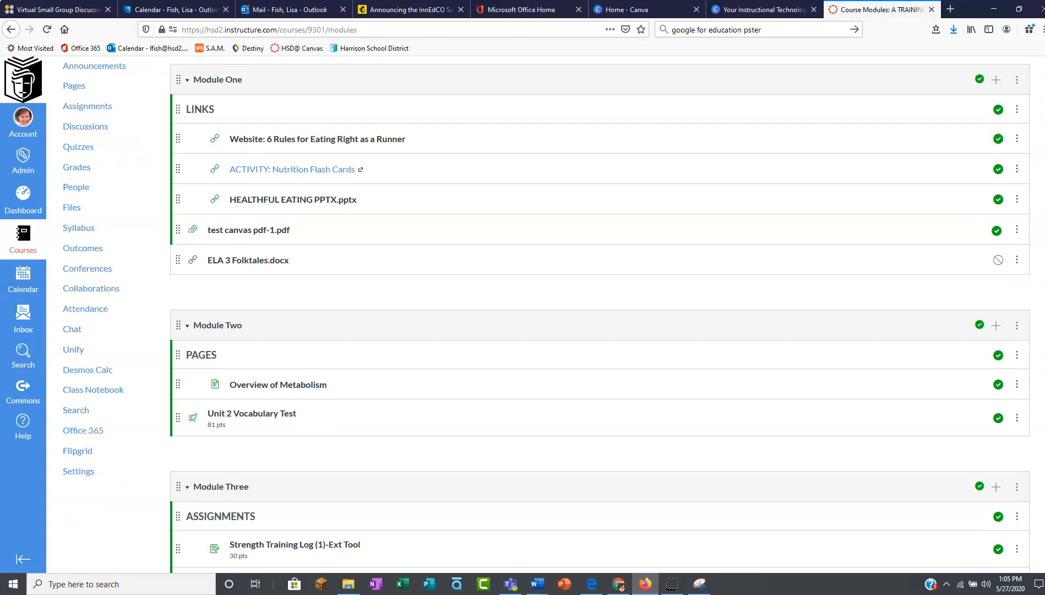
scroll(600, 314, "down", 5)
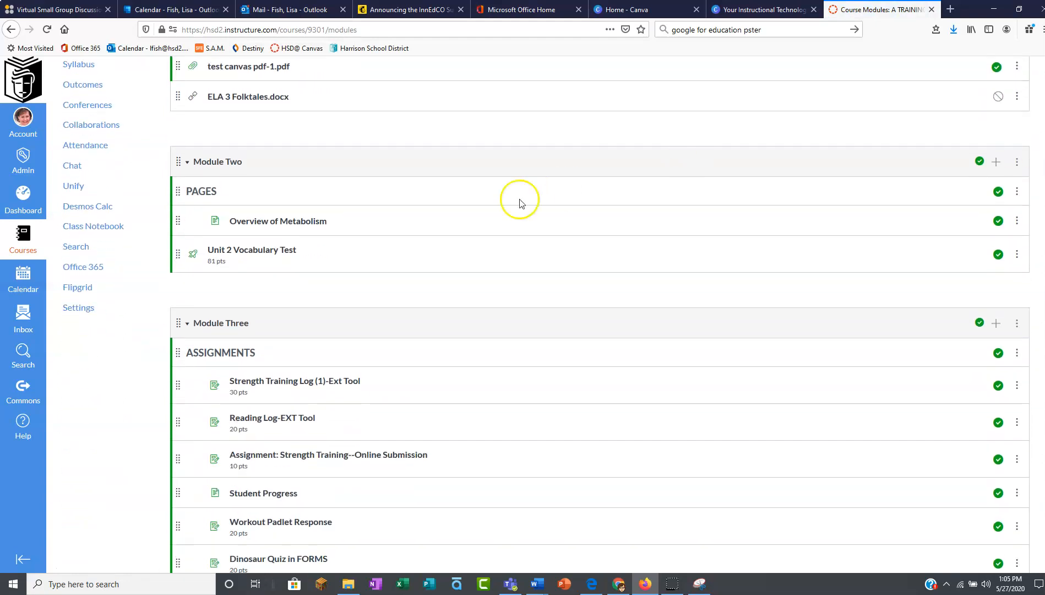
left_click(318, 221)
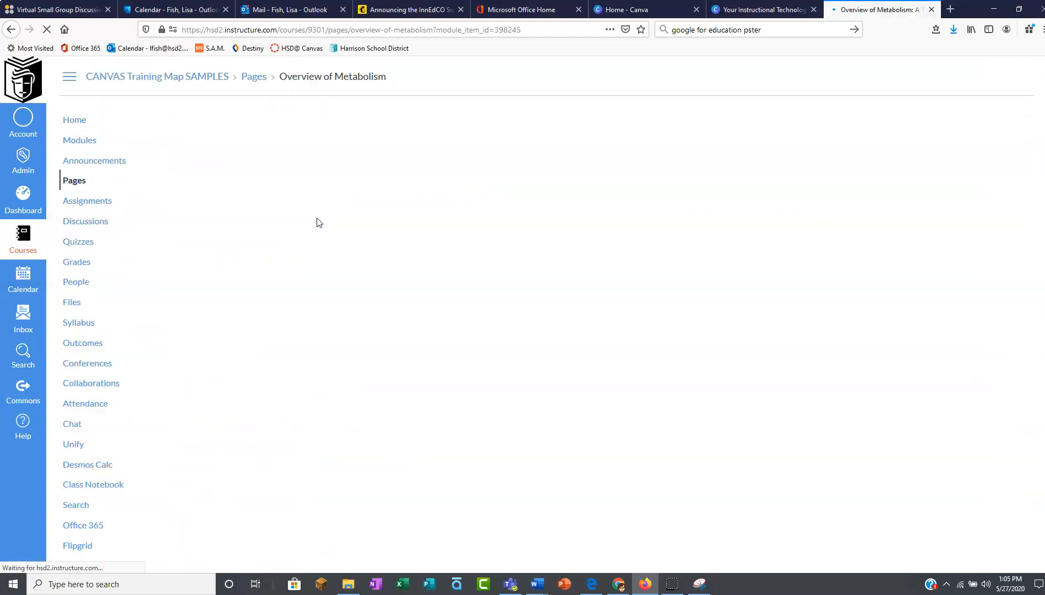
left_click(993, 119)
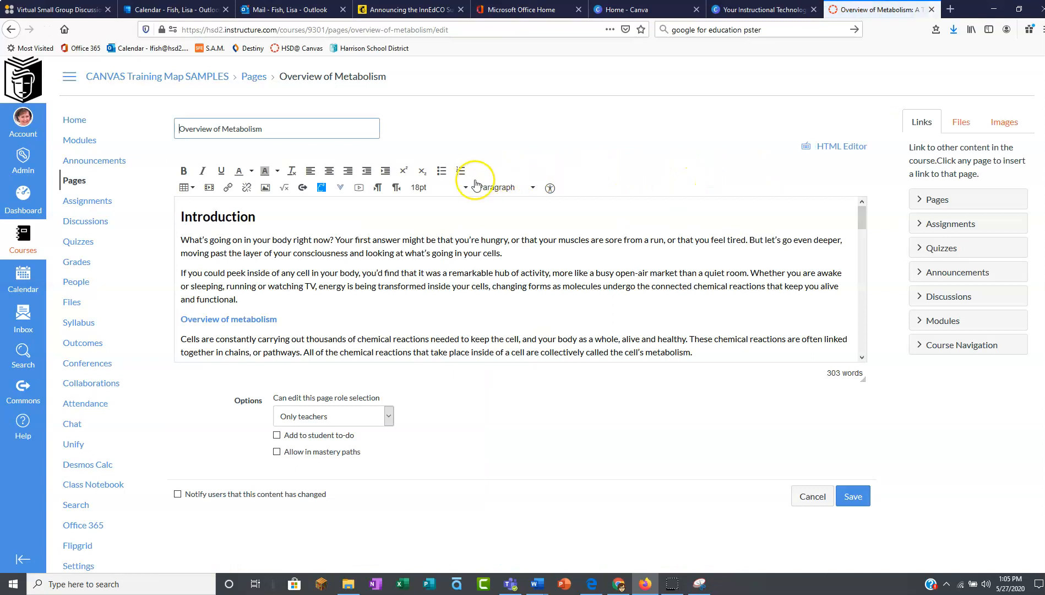
- Insert a Microsoft Office 365 link to Bee Bots Cost Sheet.xlsx on a new line above the Introduction heading
left_click(182, 213)
key("Return")
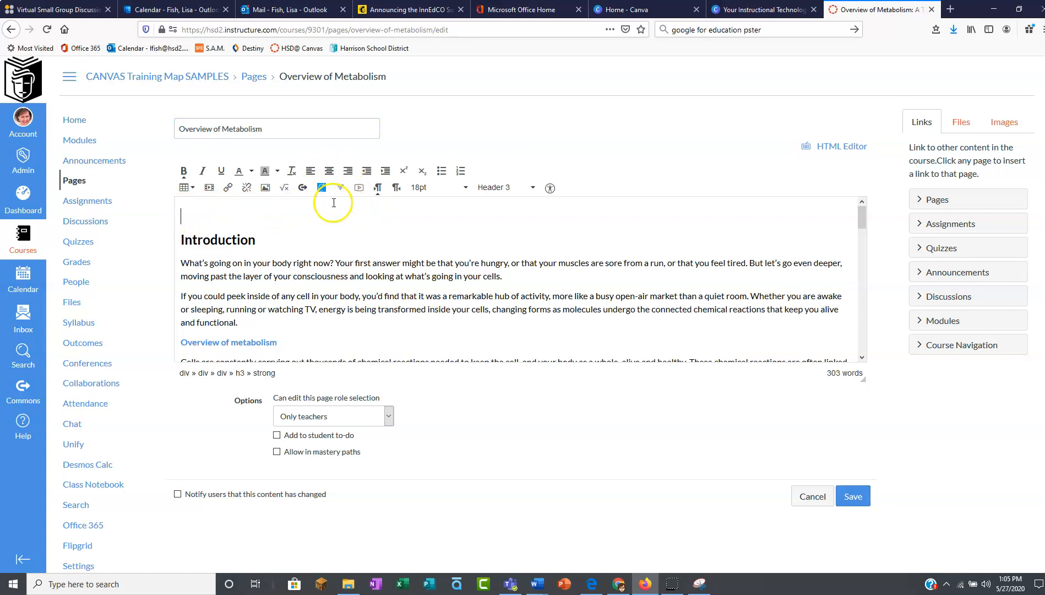
left_click(341, 187)
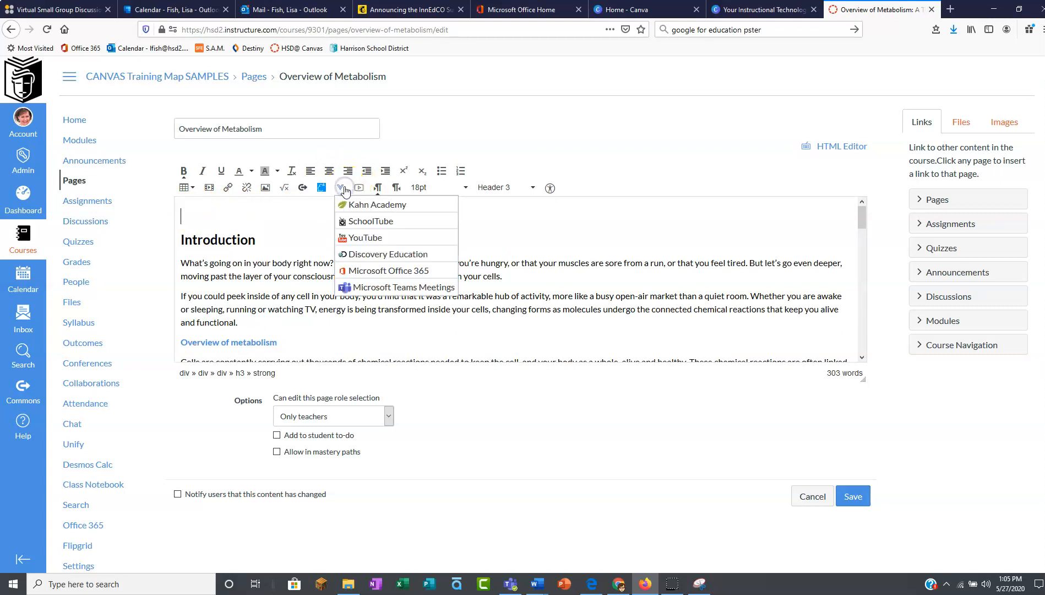
left_click(355, 272)
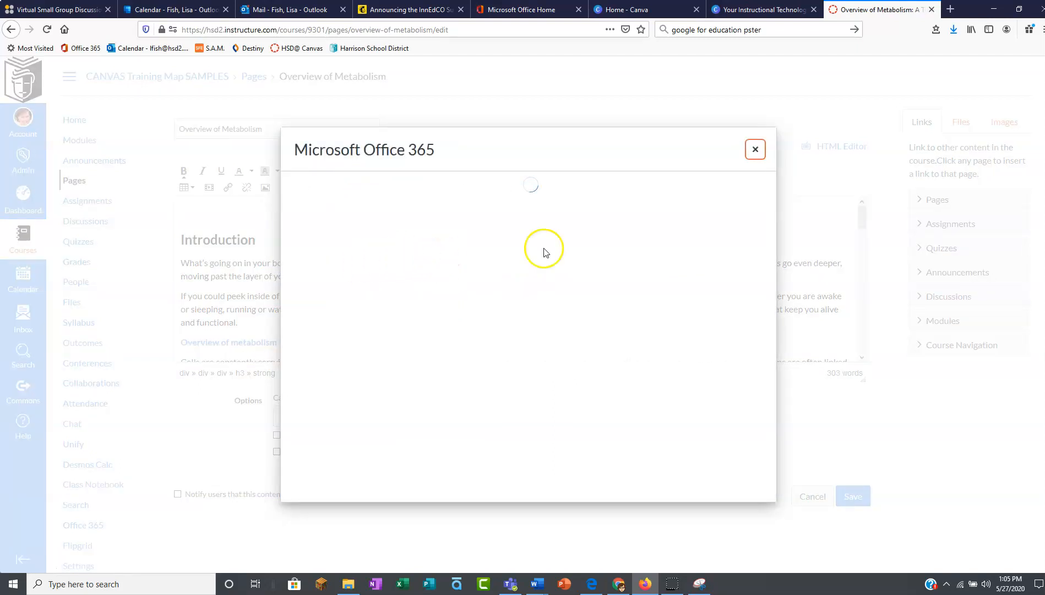
left_click_drag(770, 205, 769, 383)
left_click(288, 339)
left_click(728, 473)
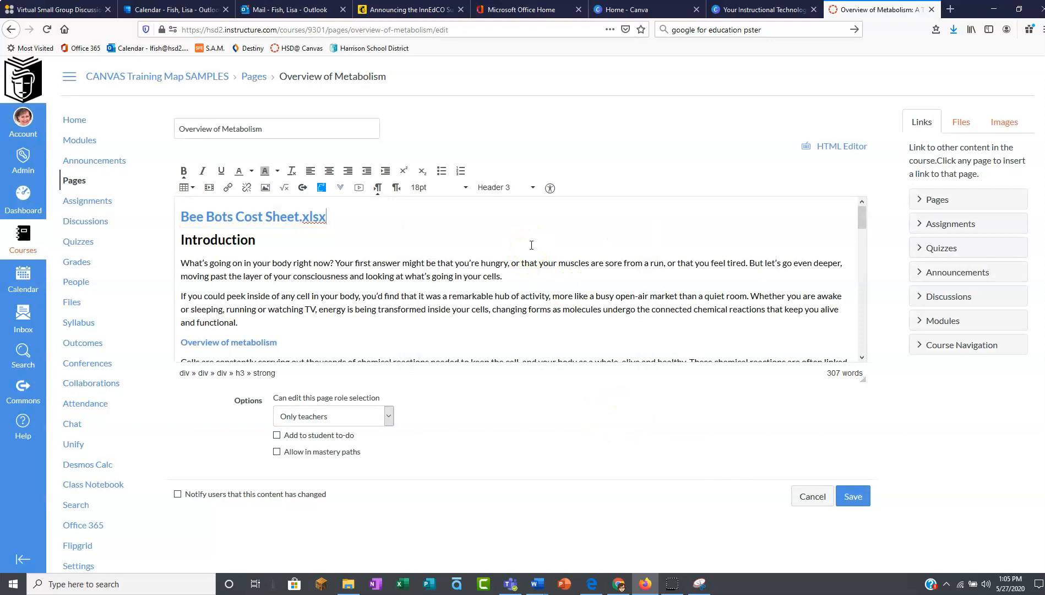
- Delete the Bee Bots Cost Sheet.xlsx link and leave the page editor without saving
left_click_drag(355, 218, 185, 215)
left_click(385, 214)
left_click_drag(336, 215, 180, 216)
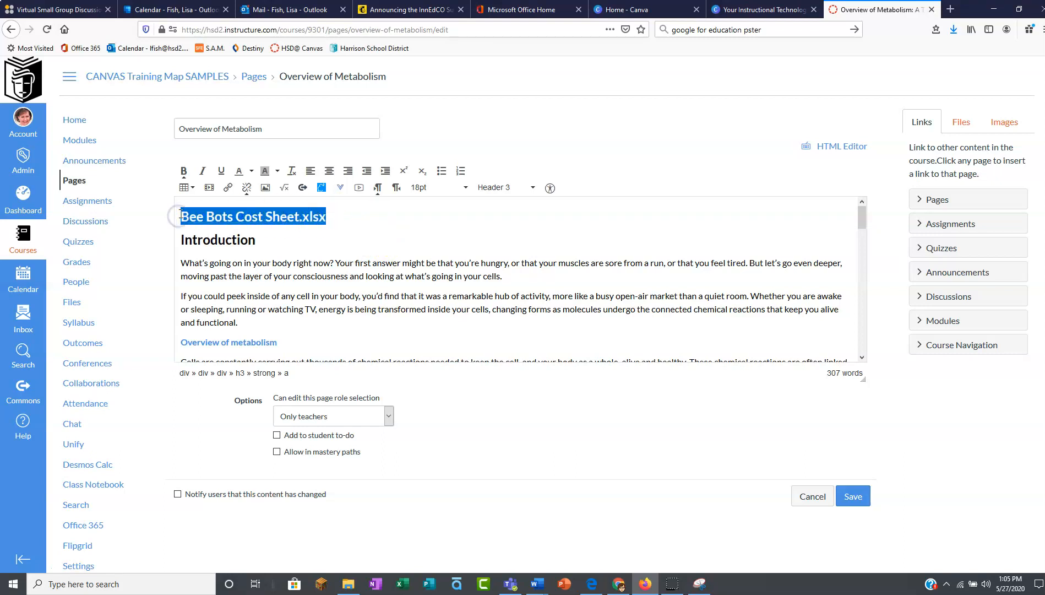
key("Delete")
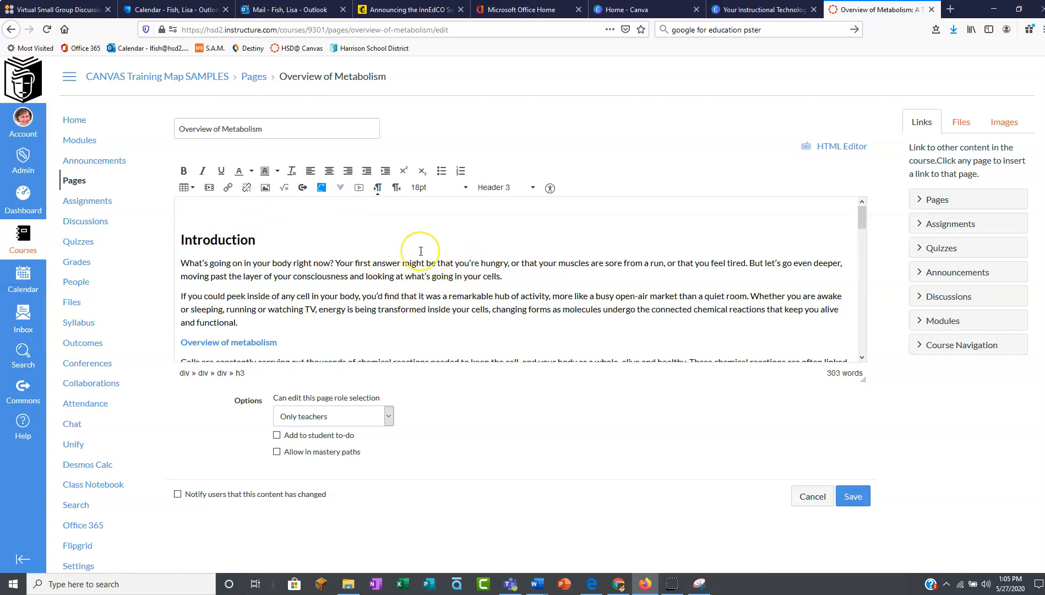
key("Delete")
left_click(813, 496)
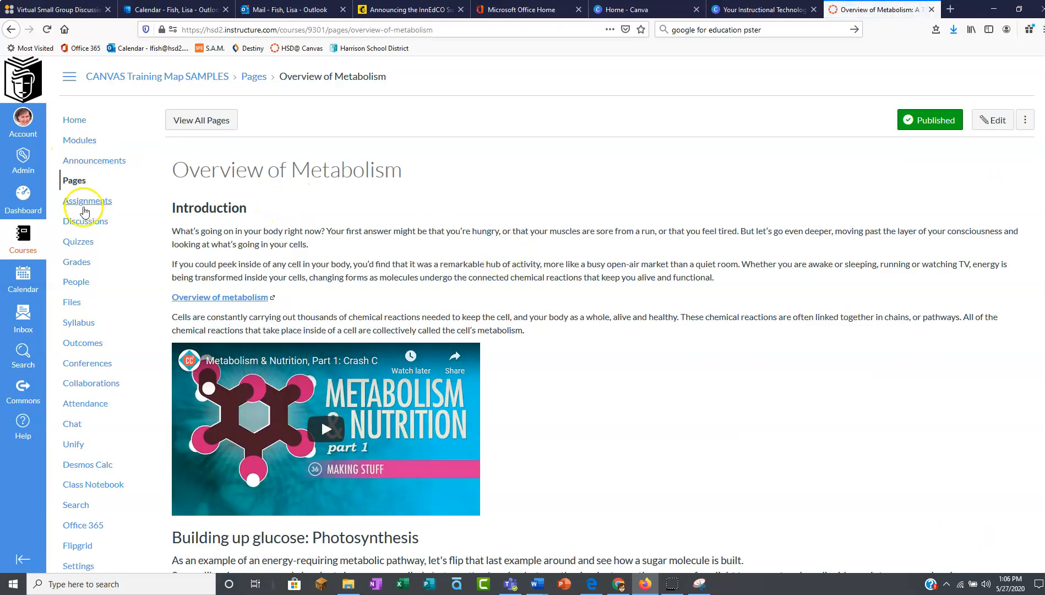
- Open the Strength Training Log--EXT Tool assignment for editing and examine its description and External Tool submission settings
left_click(80, 203)
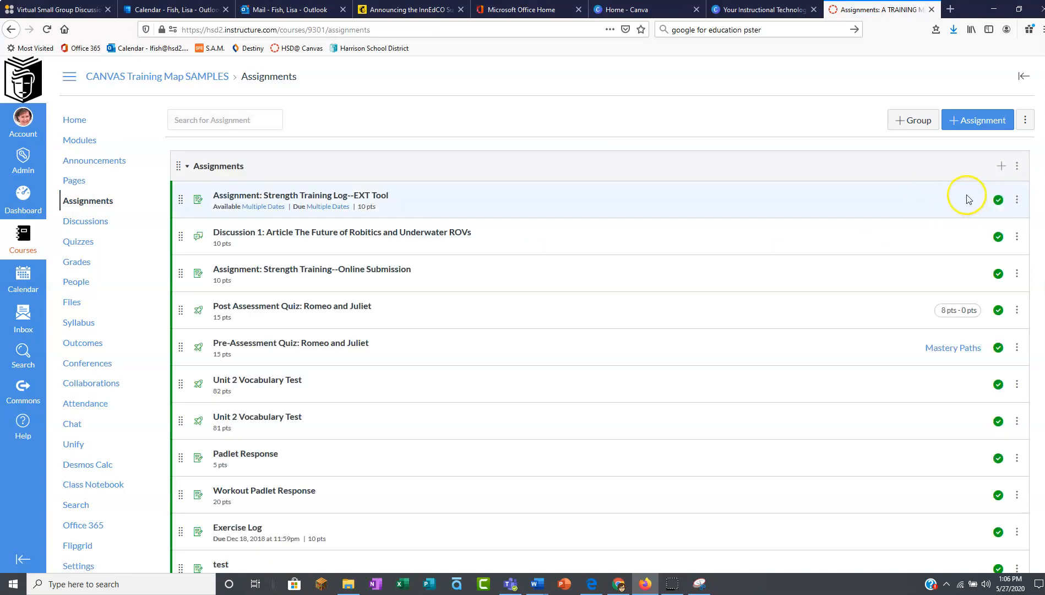
left_click(267, 197)
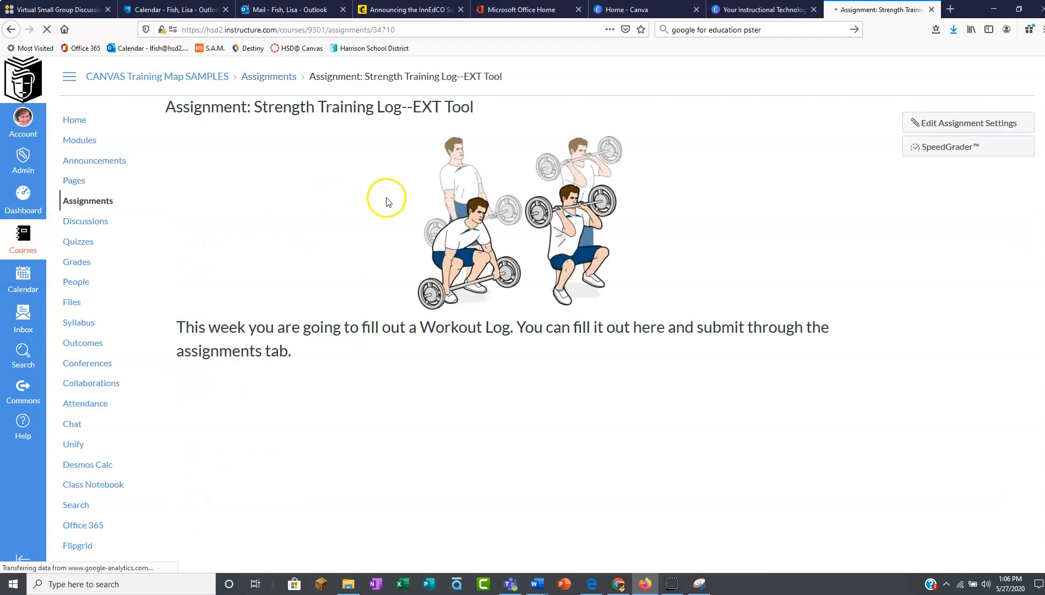
left_click(965, 123)
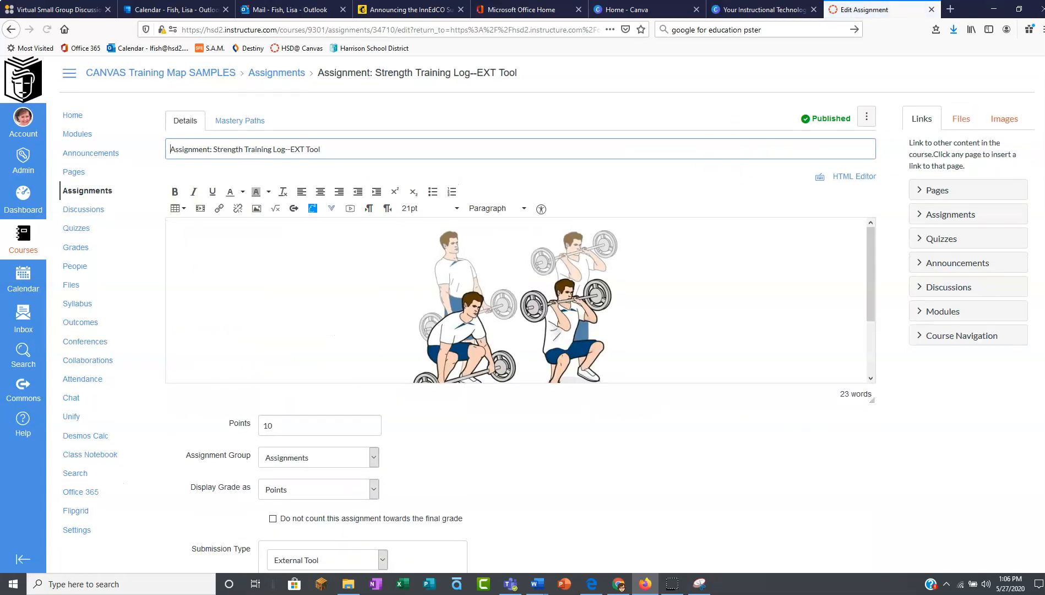
scroll(1035, 165, "down", 1)
left_click_drag(871, 218, 876, 269)
scroll(523, 330, "down", 5)
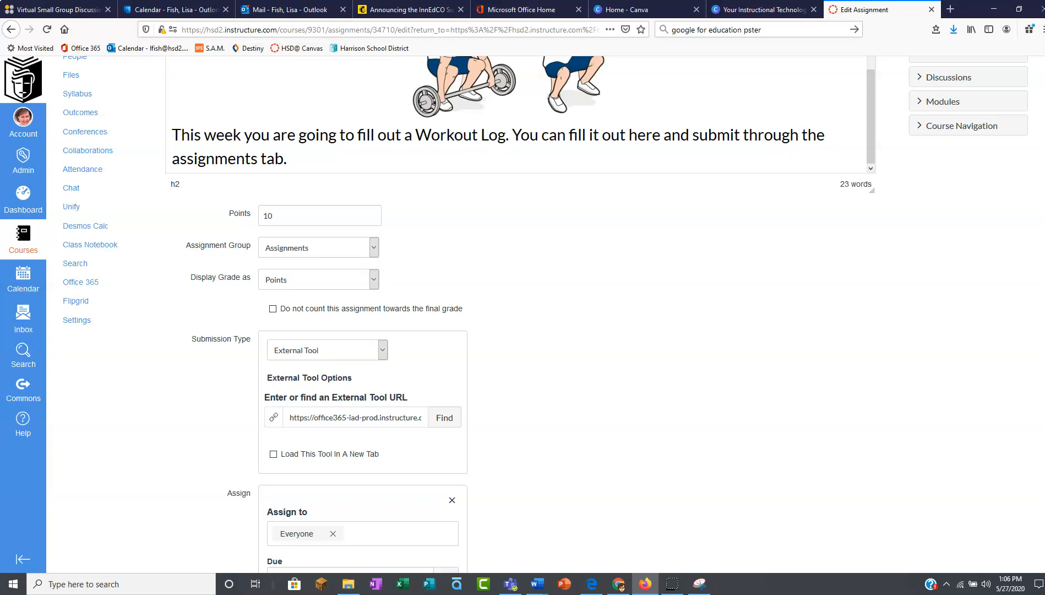
scroll(545, 314, "down", 1)
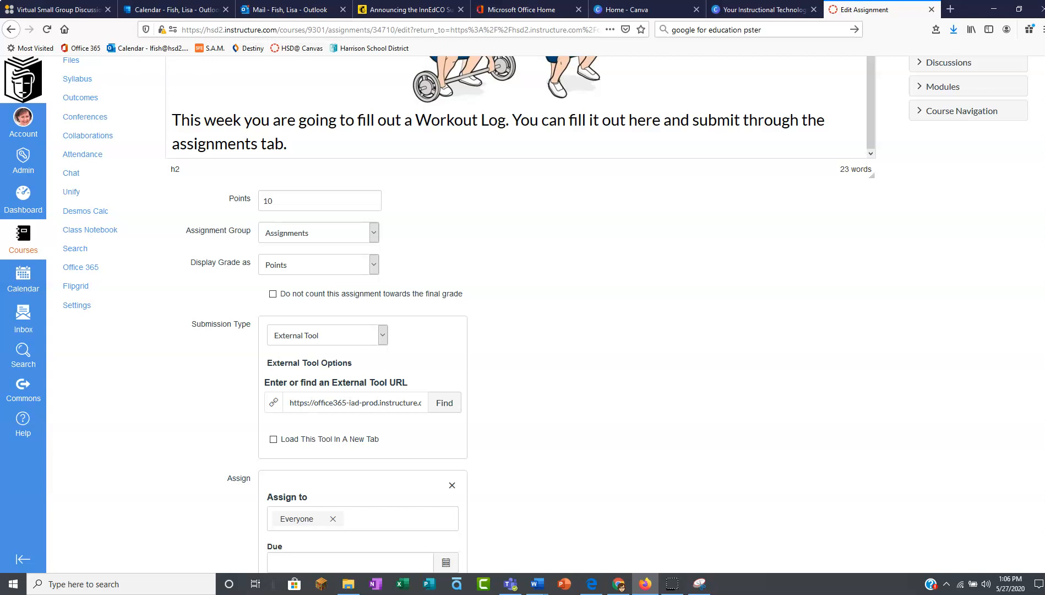
- Examine the assignment's description, points and assignee settings, and choose External Tool as the submission type
scroll(545, 314, "down", 1)
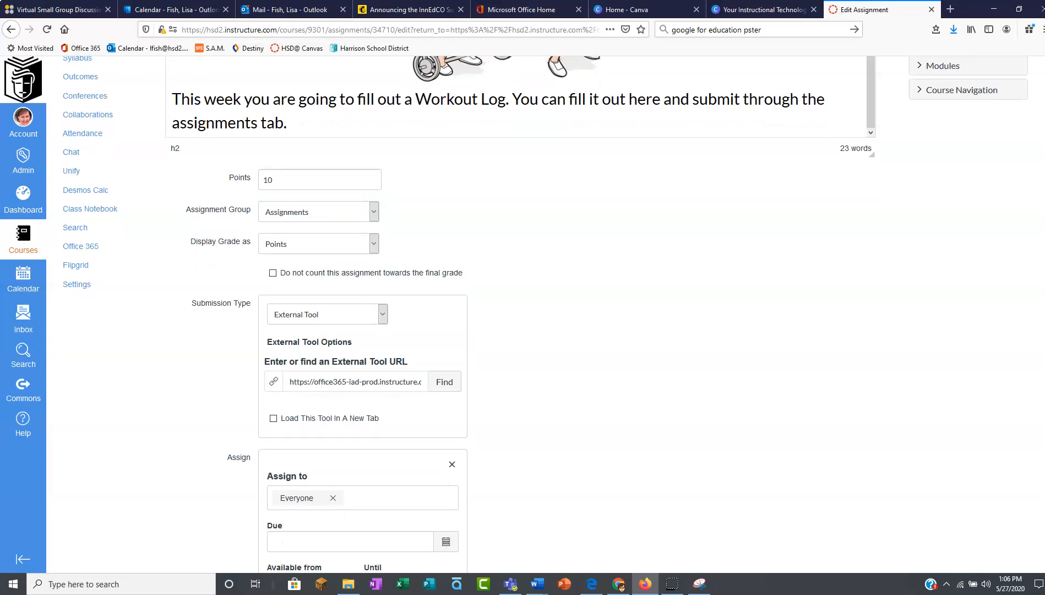
scroll(545, 314, "down", 1)
scroll(545, 314, "up", 6)
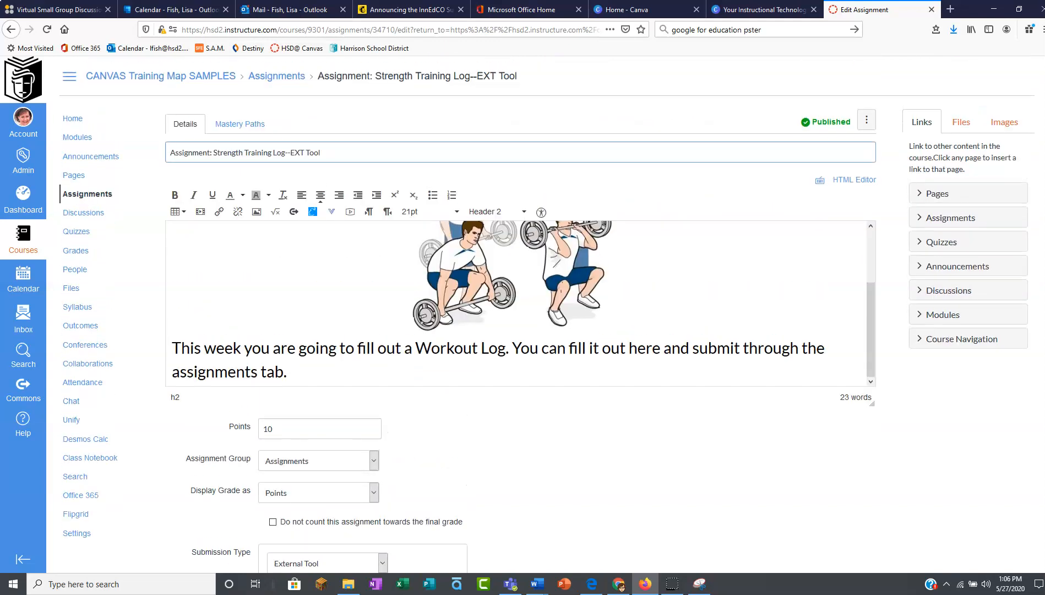
scroll(573, 132, "down", 5)
scroll(572, 132, "up", 4)
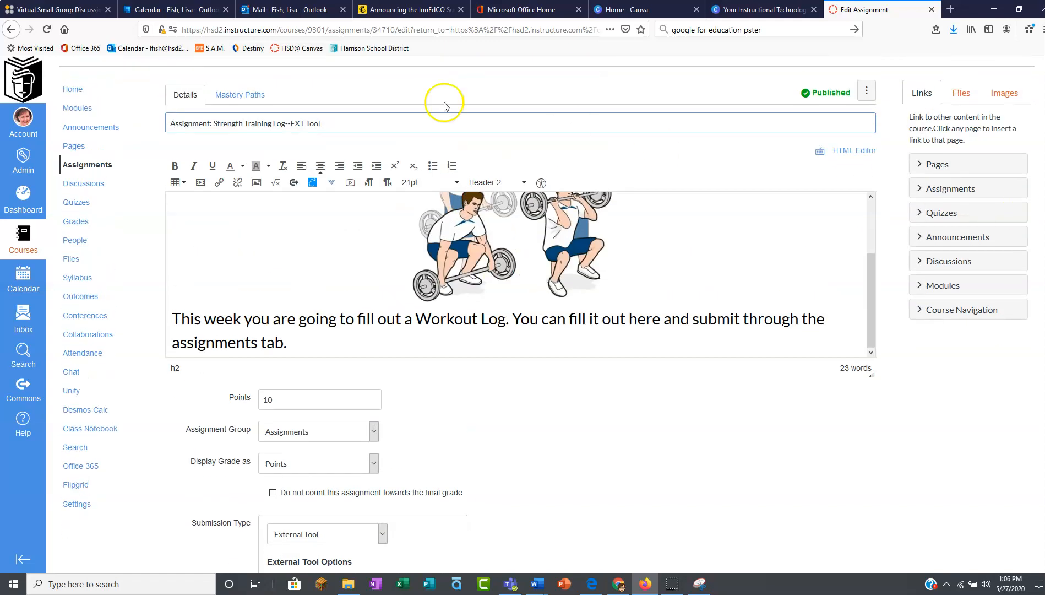
scroll(608, 263, "down", 4)
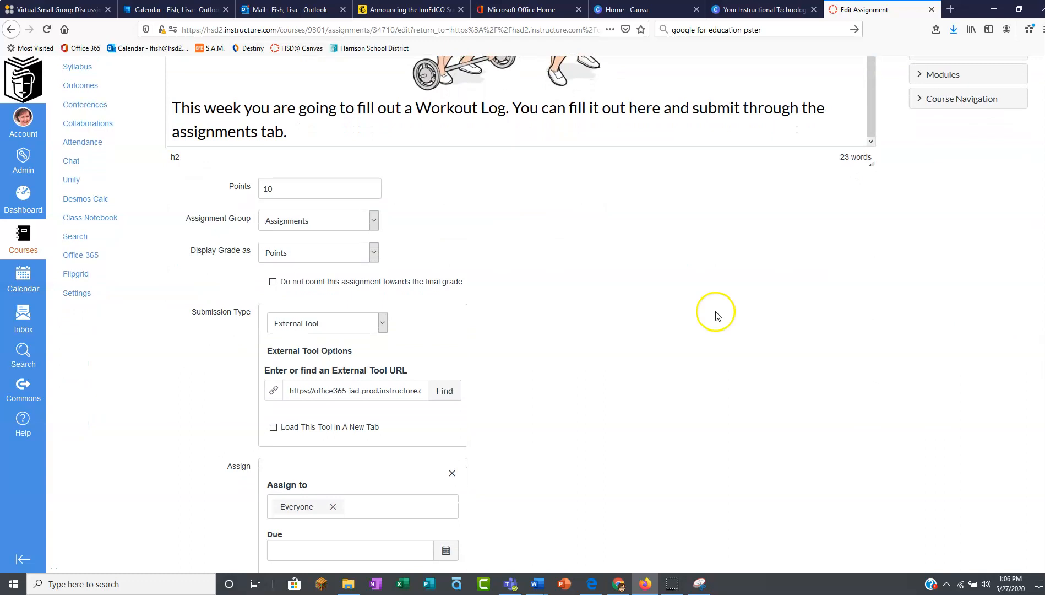
left_click(383, 323)
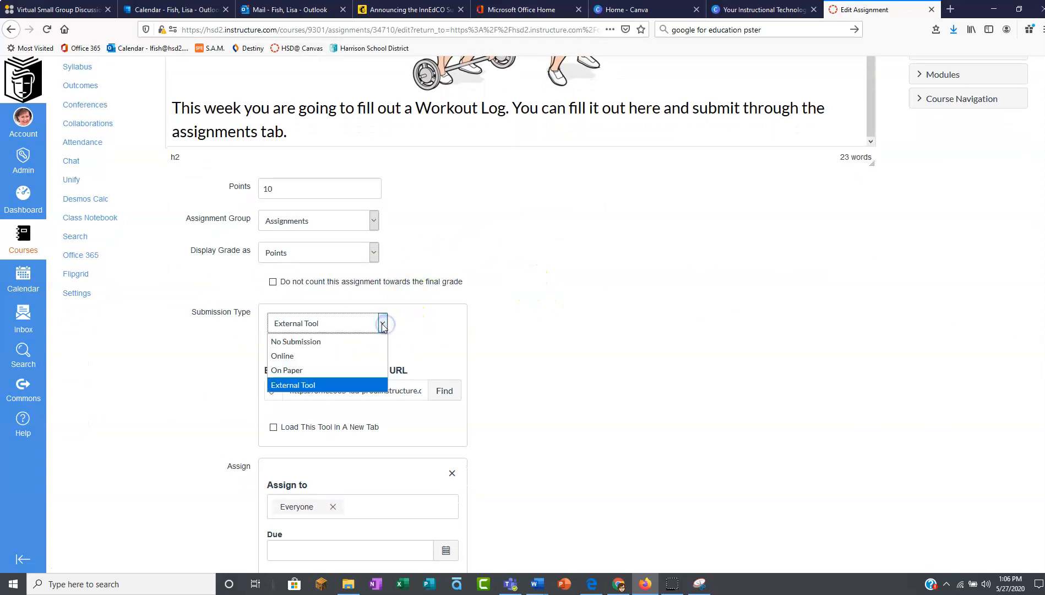
left_click(297, 384)
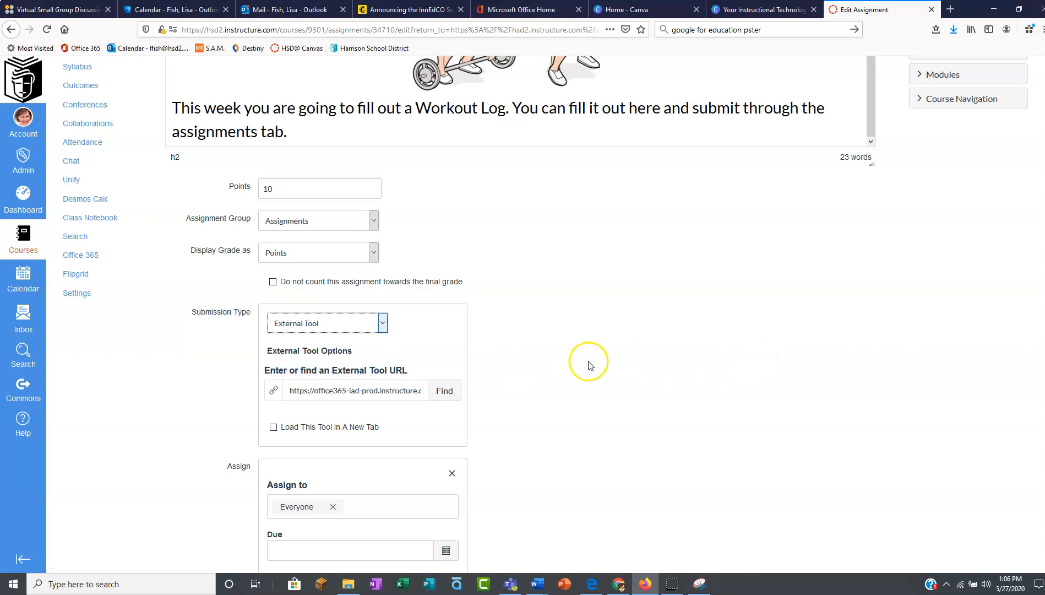
- Look through the available tools and URL option for the external tool configuration and close it without selecting one
left_click(443, 391)
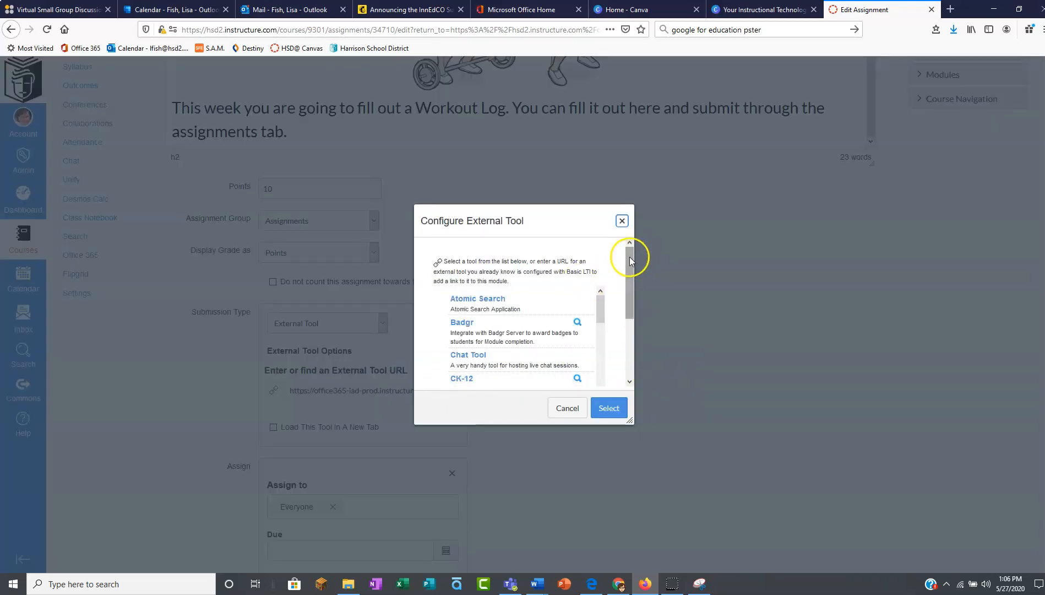
left_click_drag(629, 256, 628, 338)
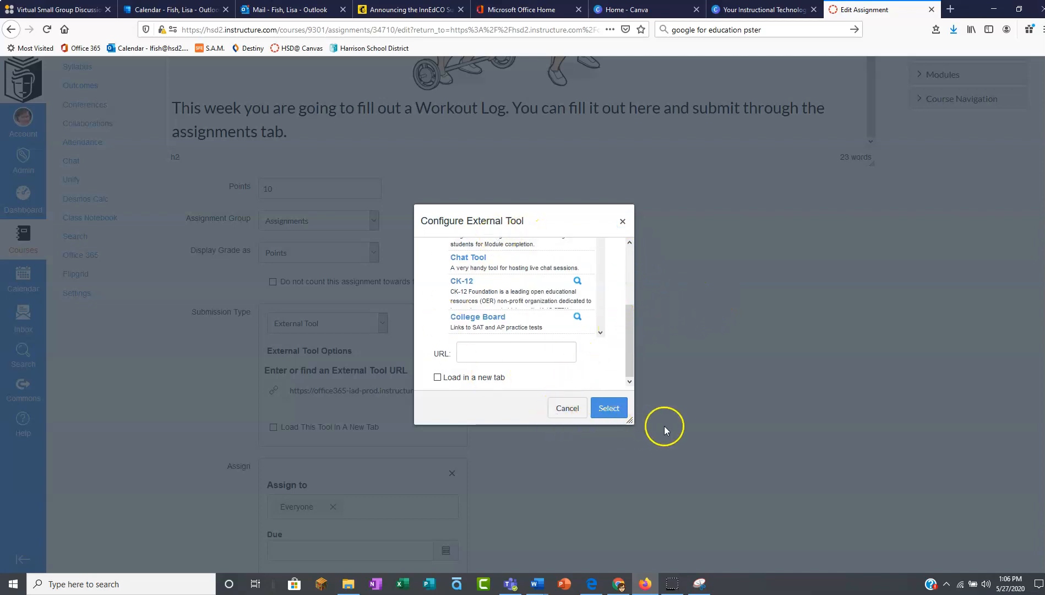
left_click(566, 410)
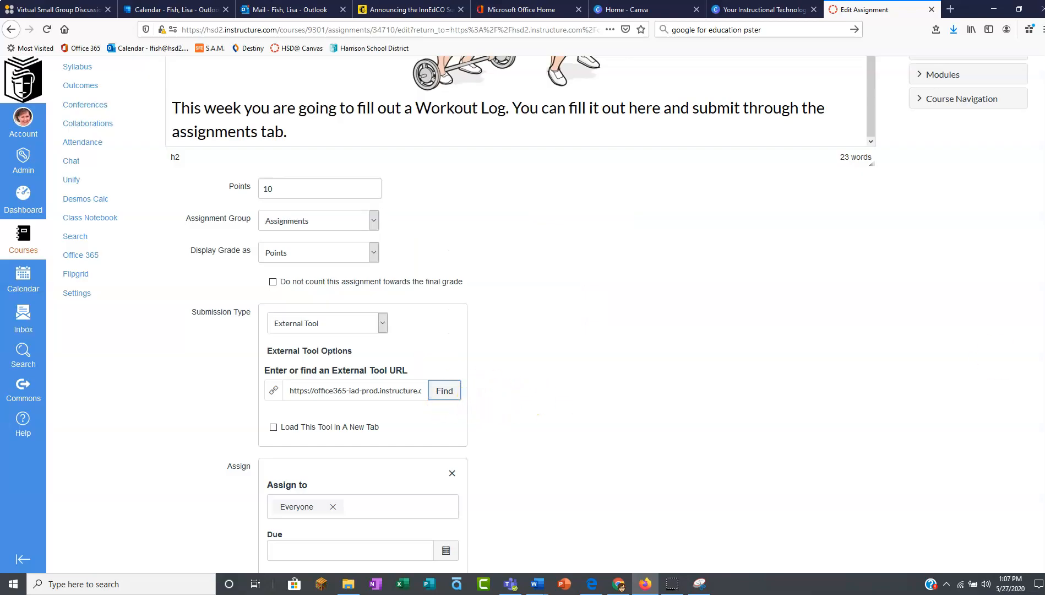
- Return from the editor to the assignment page and look through the embedded Strength Training Log document
scroll(554, 377, "down", 5)
left_click(866, 533)
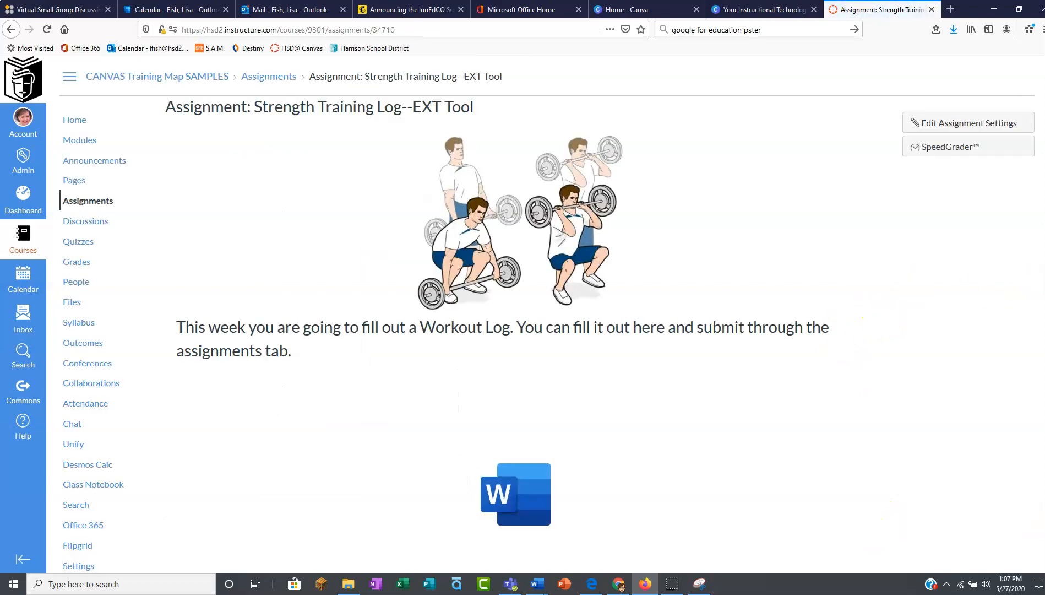
scroll(547, 314, "down", 2)
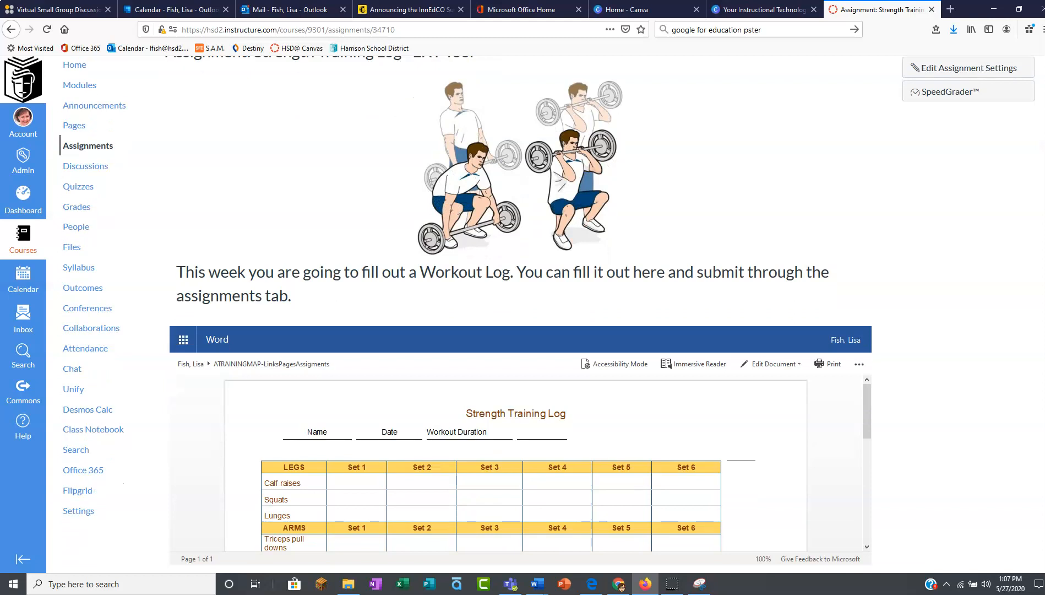
left_click_drag(866, 392, 859, 486)
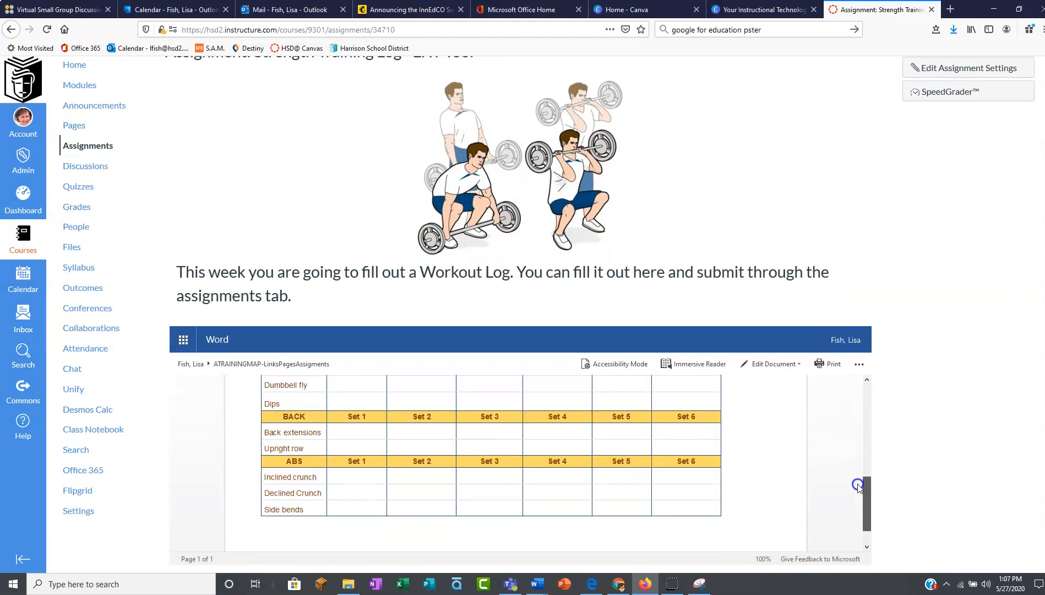
- Switch to Chrome and look through the Word document in the student's Strength Training Log (1)-Ext Tool assignment
left_click(619, 584)
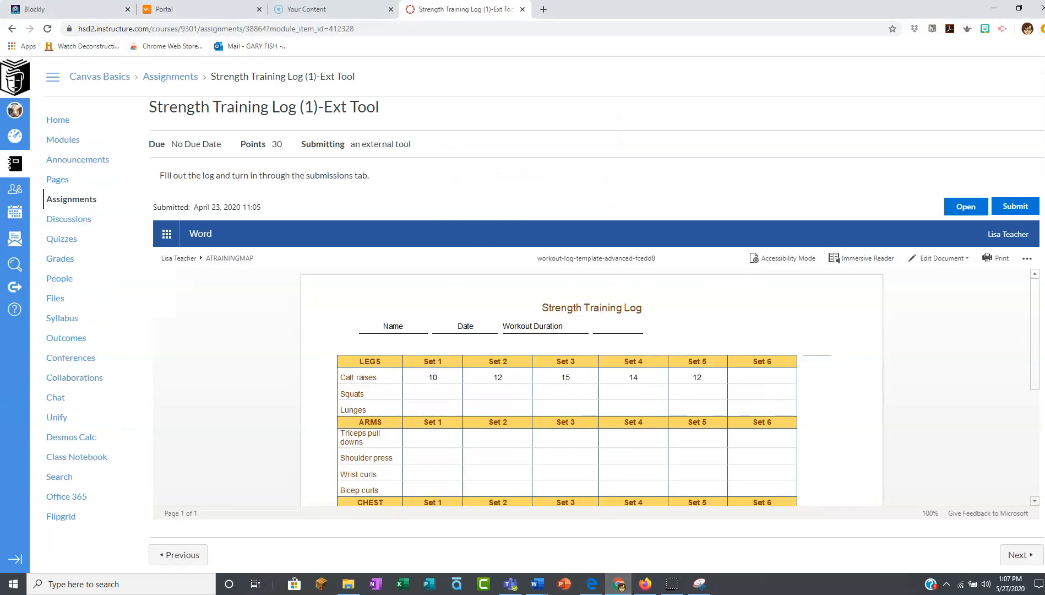
left_click_drag(1034, 287, 1039, 304)
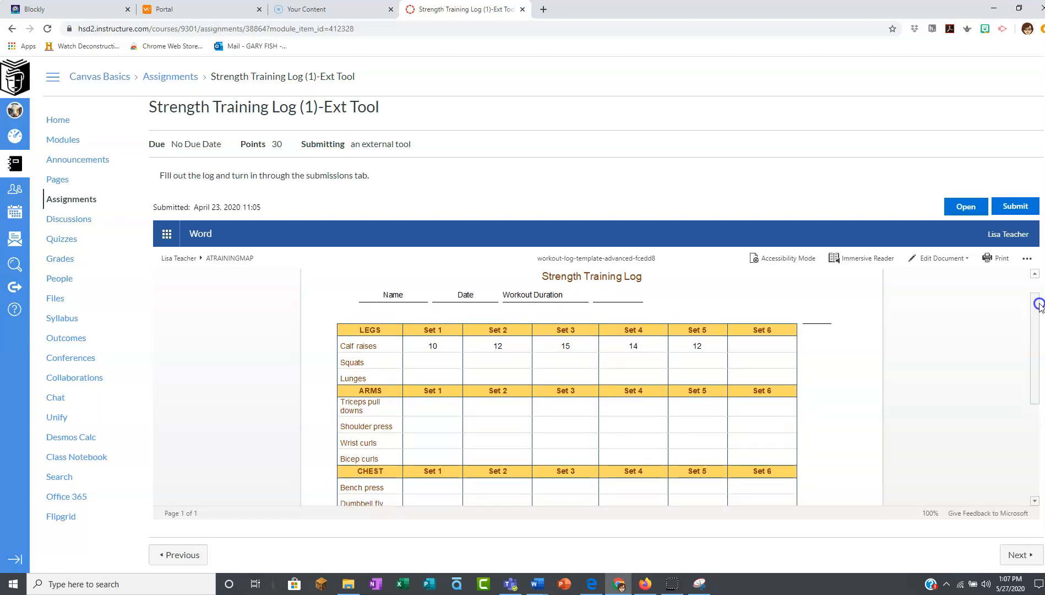
left_click_drag(1039, 305, 1039, 323)
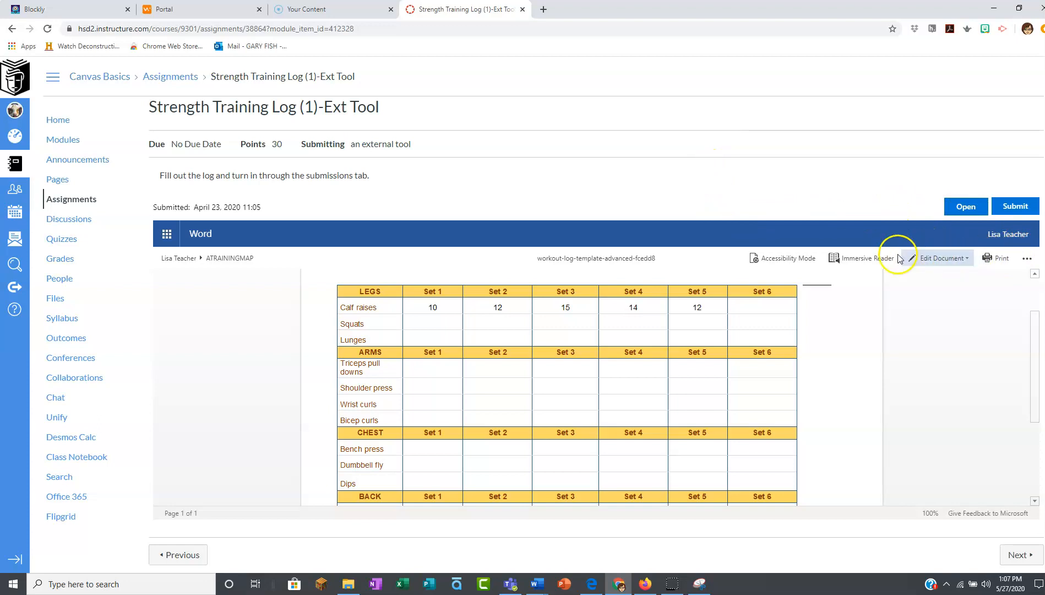
left_click_drag(1036, 329, 1036, 331)
- Examine the log's Edit in Desktop App and Edit in Browser options, close them, and try to submit the assignment
left_click(950, 261)
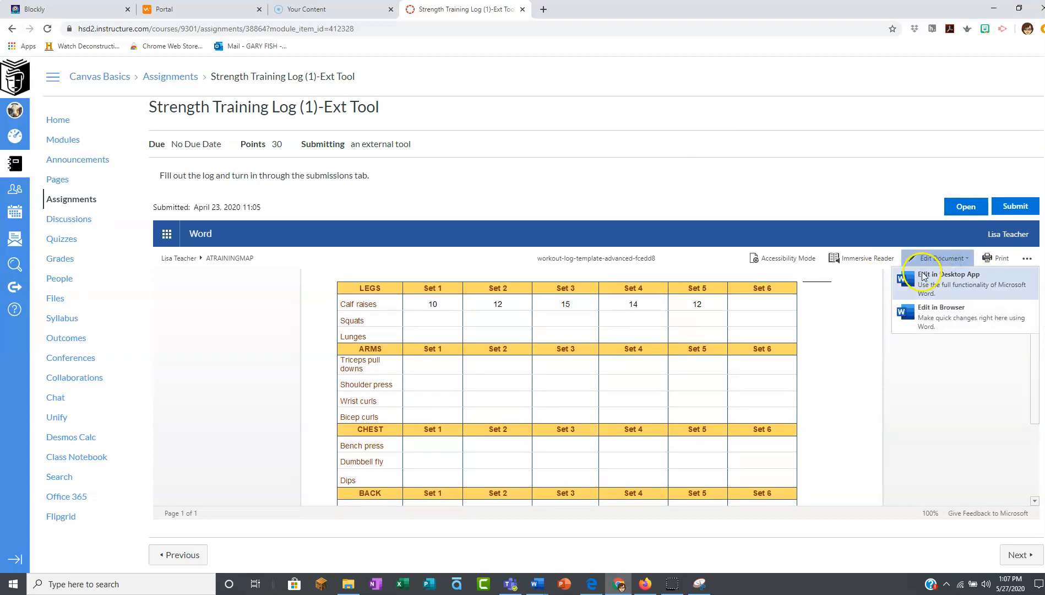
left_click(943, 295)
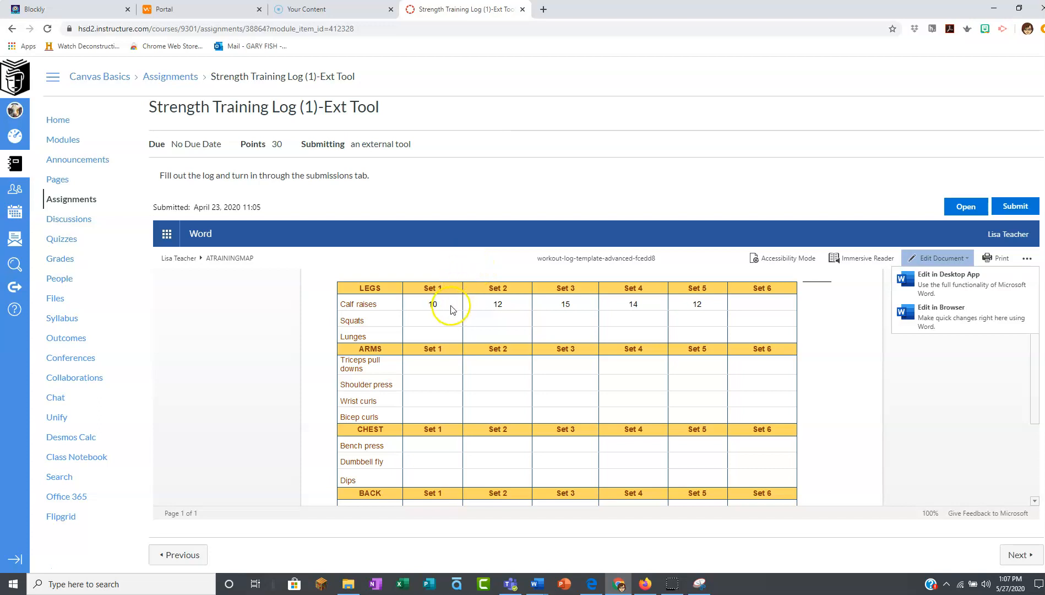
left_click(1008, 359)
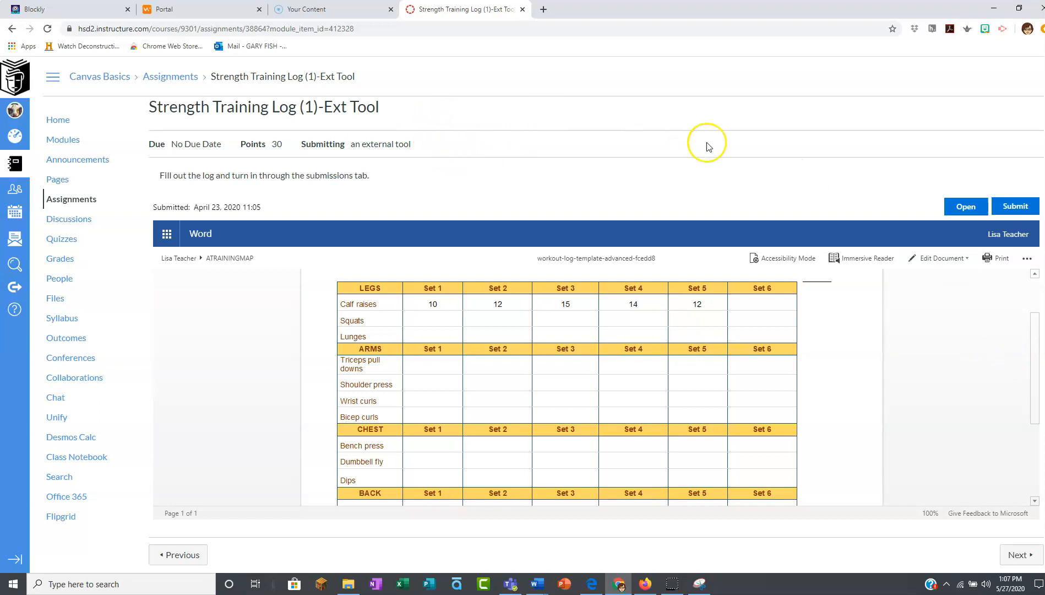
left_click(1012, 210)
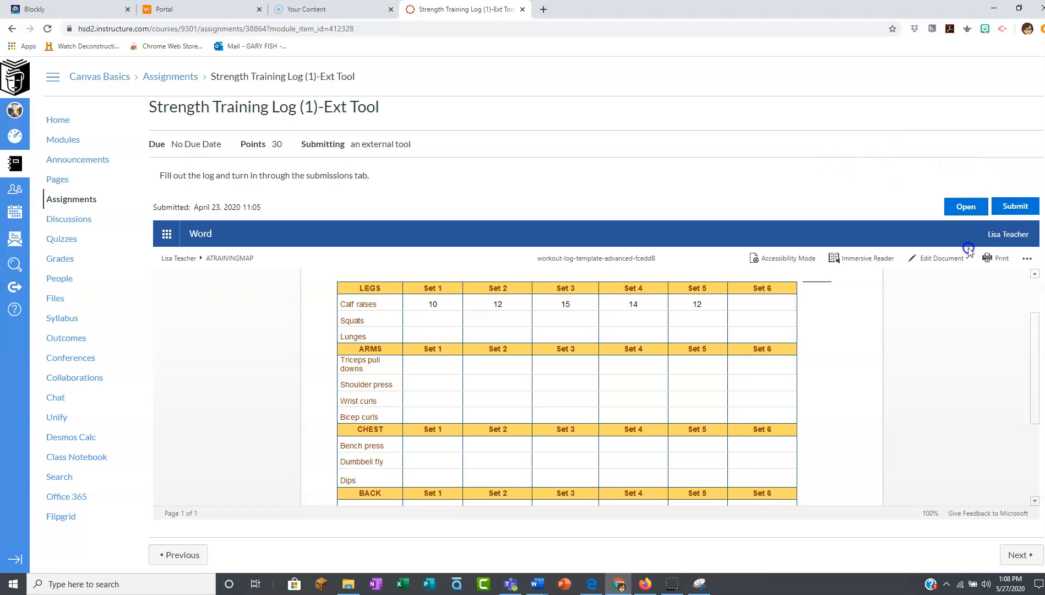